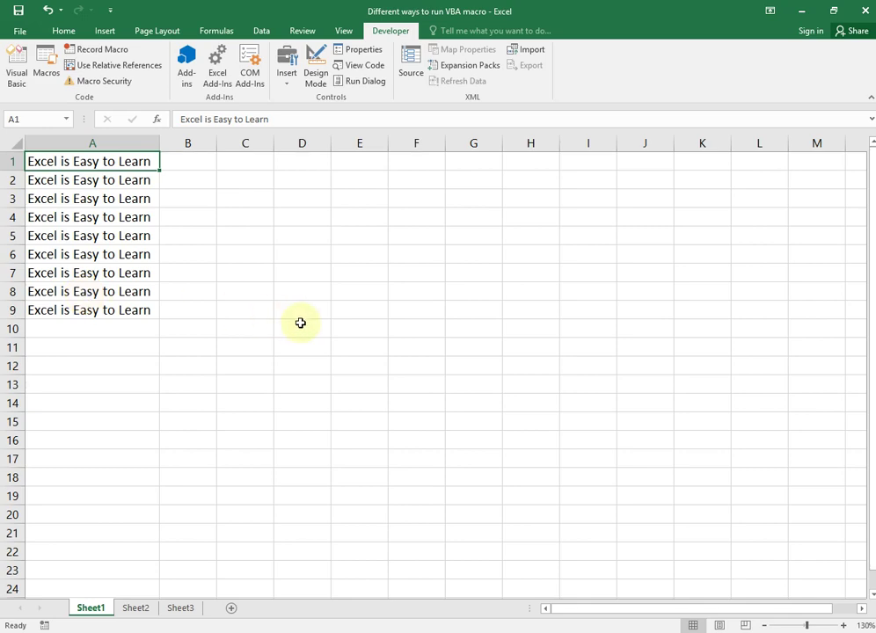
- Review the existing macros in the VBA editor, then return to cell A1 on the sheet
left_click(240, 295)
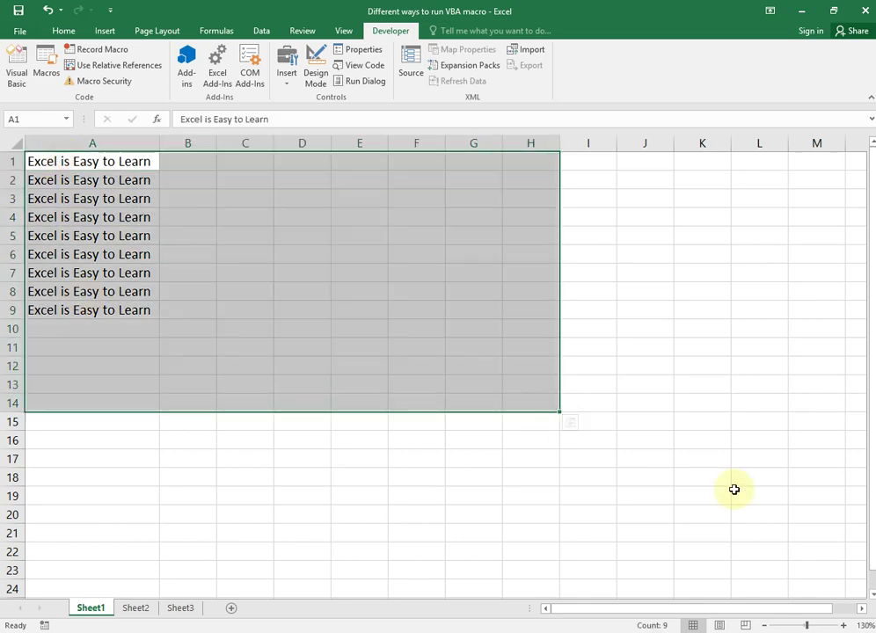
left_click(18, 62)
left_click(442, 424)
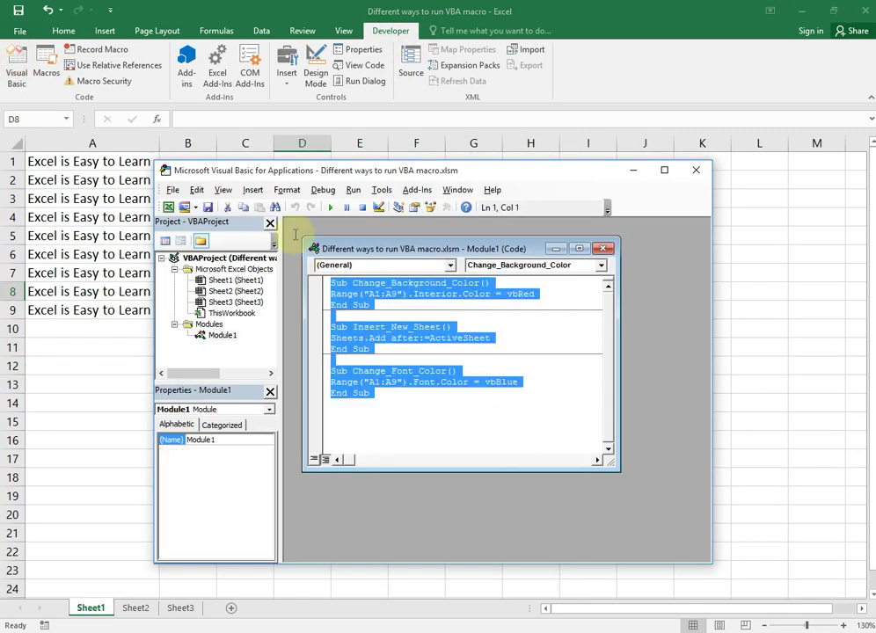
left_click(696, 169)
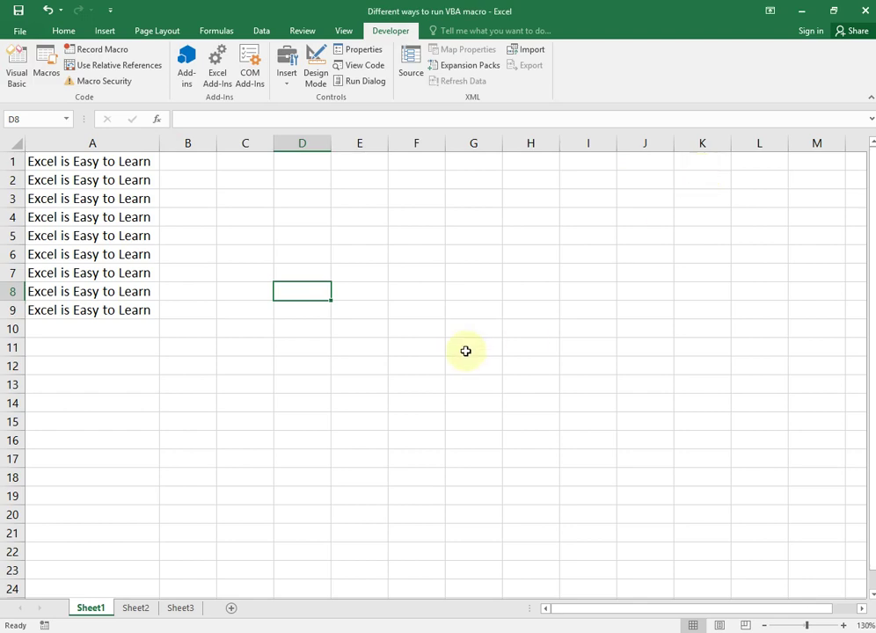
key("ctrl+Home")
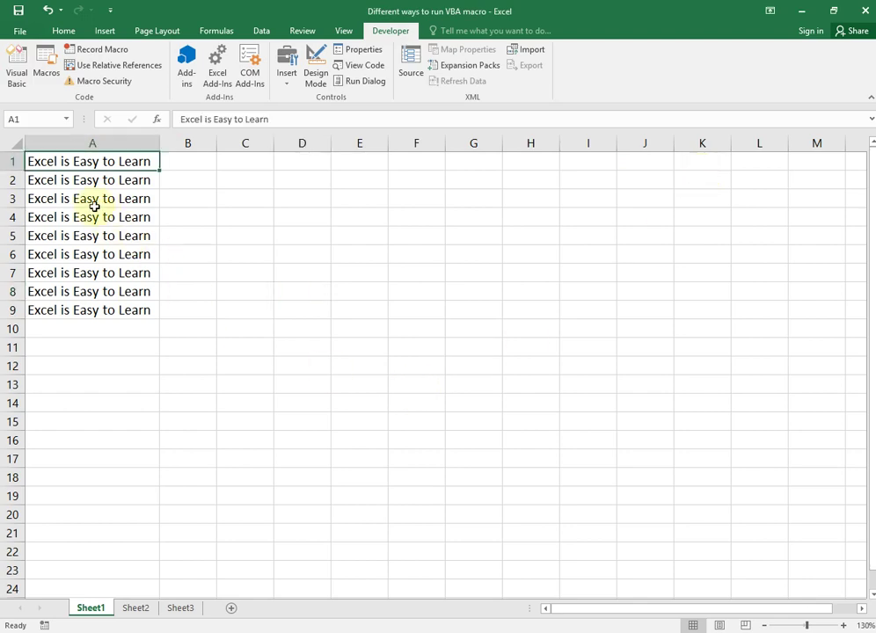
left_click_drag(64, 163, 74, 275)
left_click(309, 336)
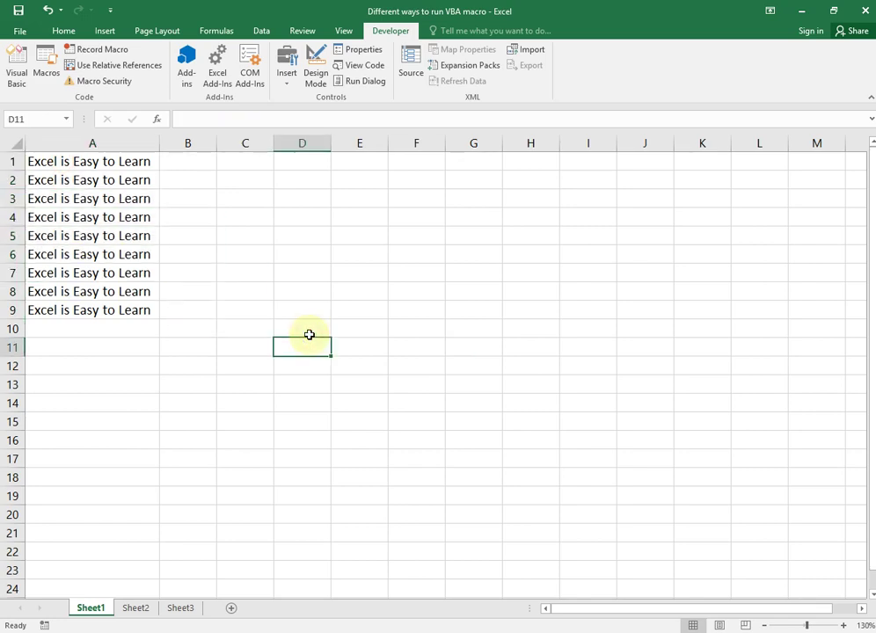
- Run Change_Background_Color from the Alt+F8 Macro list, filling A1:A9 red
key("alt+F8")
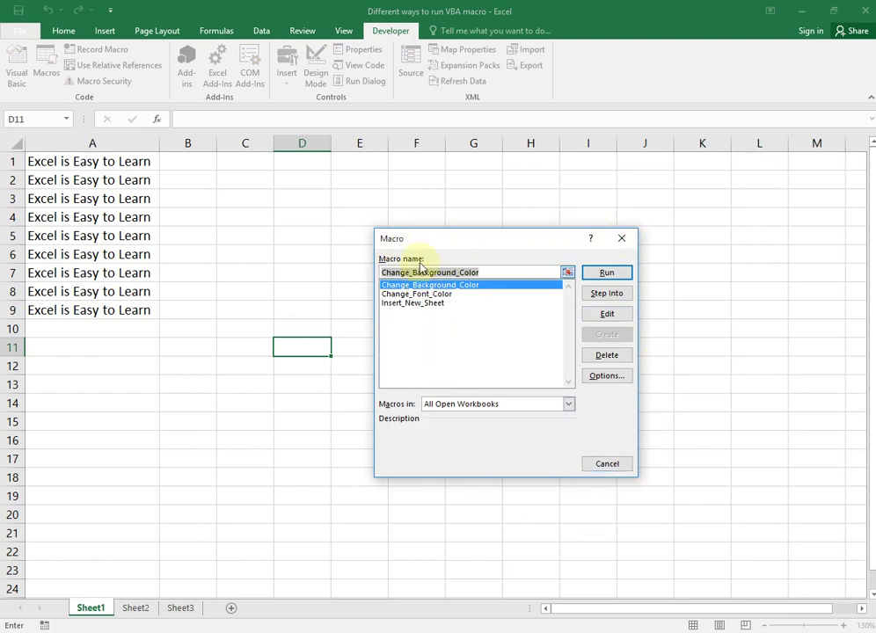
left_click(444, 303)
left_click(441, 294)
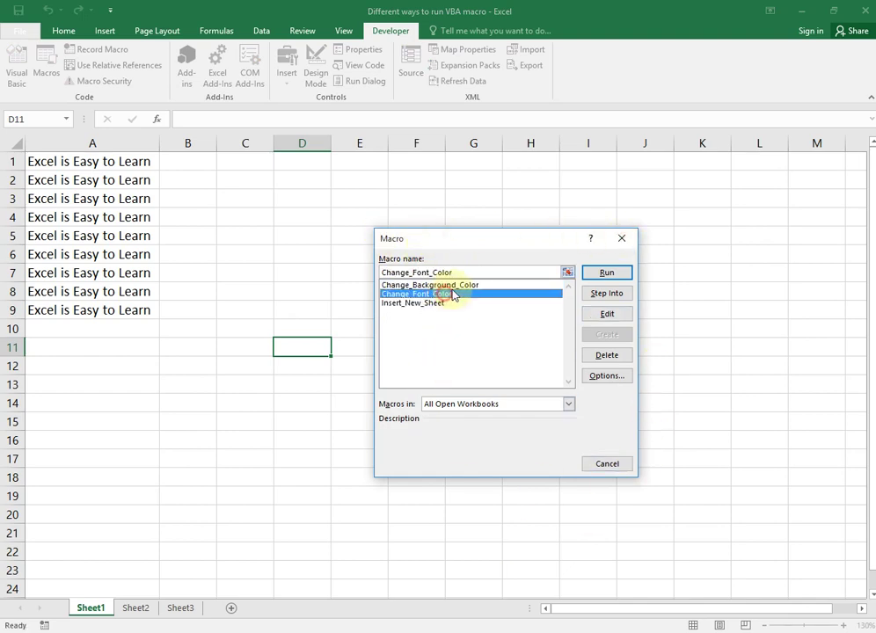
left_click(454, 286)
left_click(445, 302)
left_click(448, 294)
left_click(447, 286)
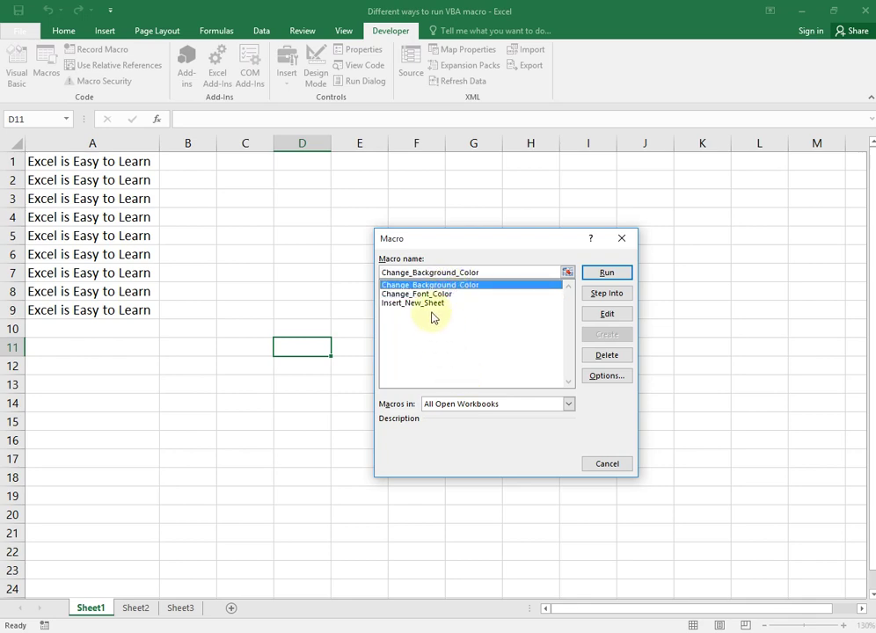
left_click(430, 304)
left_click(436, 293)
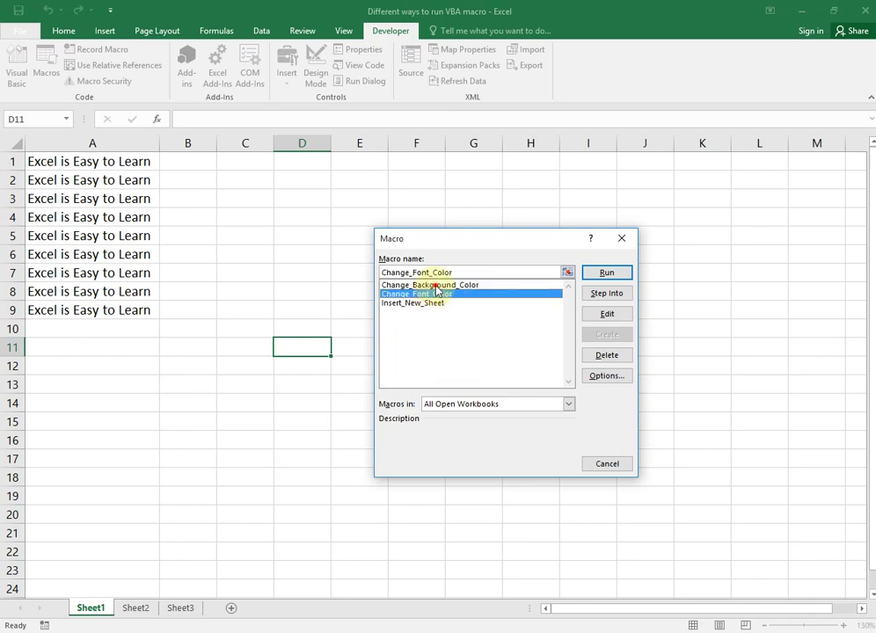
left_click(434, 285)
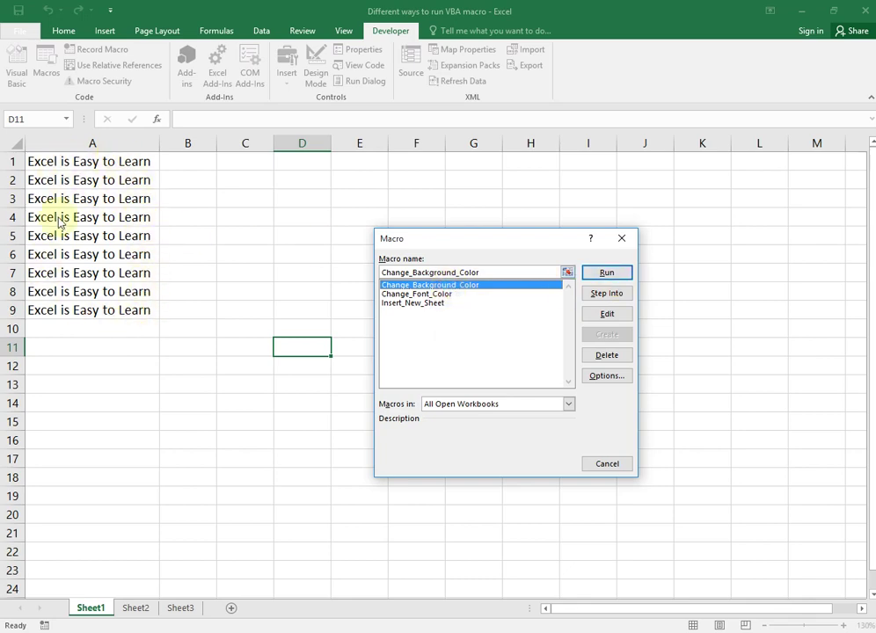
left_click(607, 273)
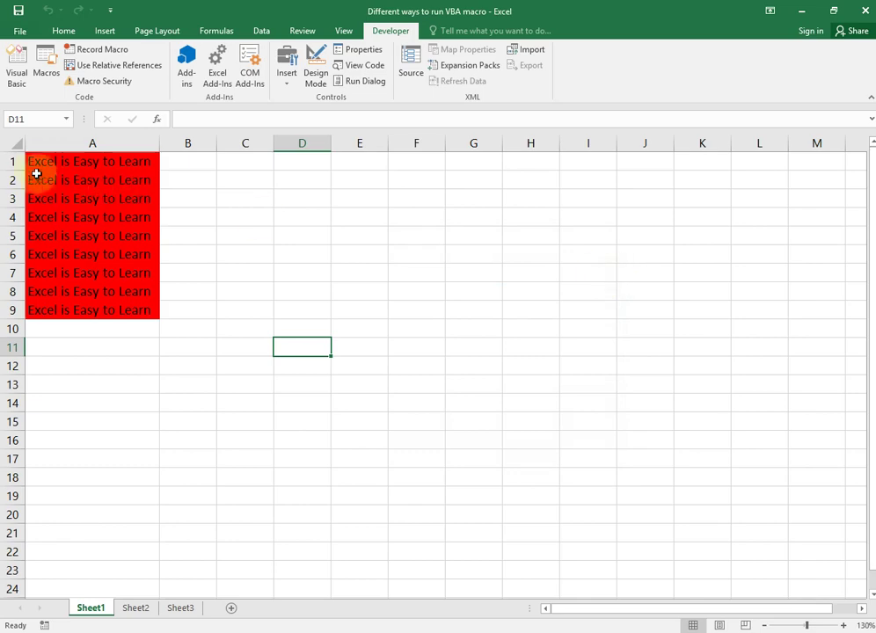
left_click_drag(34, 162, 120, 320)
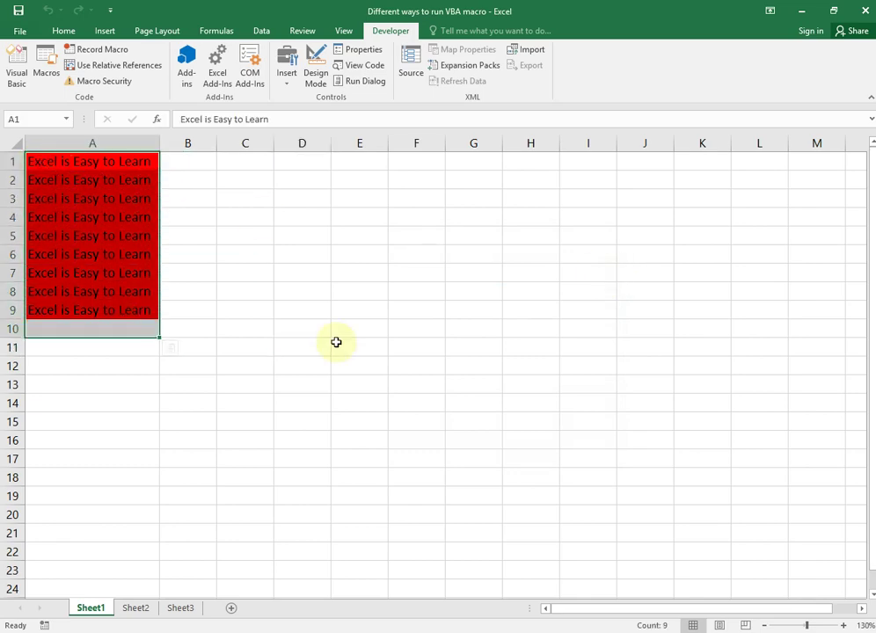
- Run Change_Font_Color from Developer > Macros so the A1:A9 text turns blue
left_click(307, 330)
left_click(66, 161)
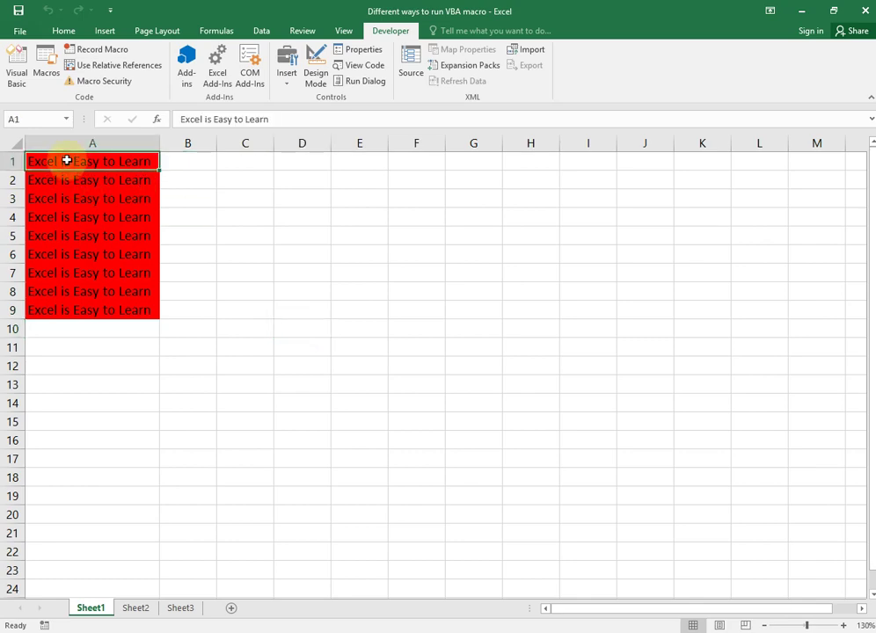
left_click(297, 385)
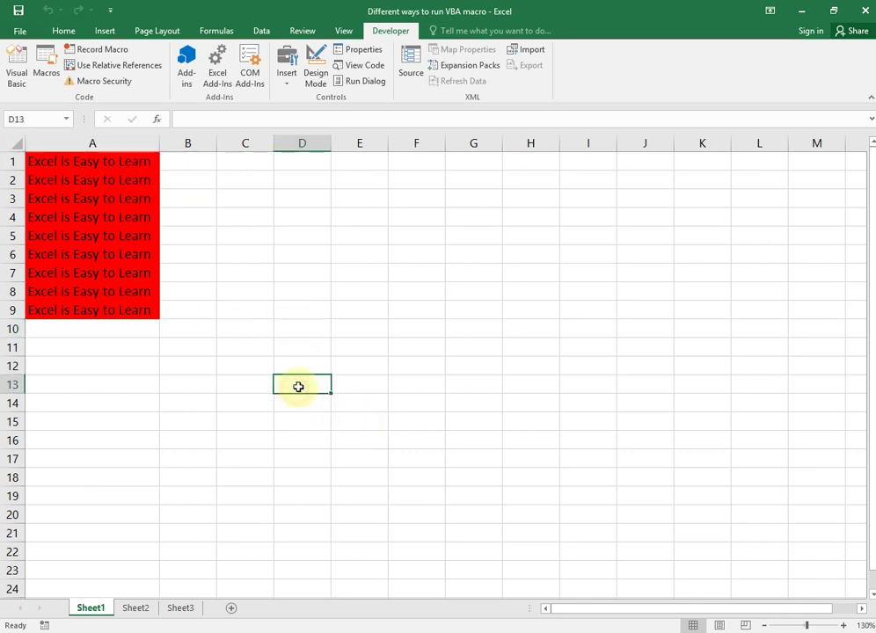
left_click(255, 309)
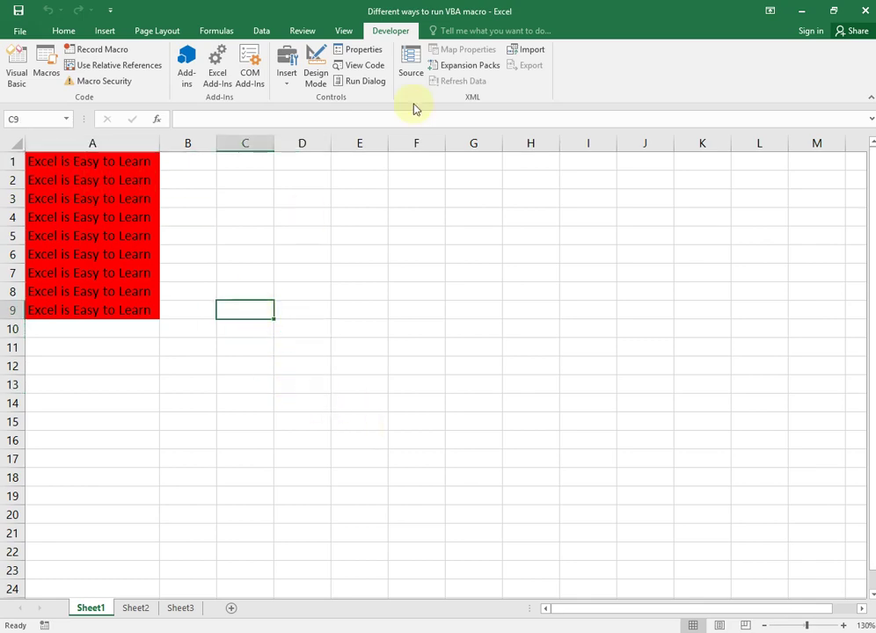
left_click(49, 72)
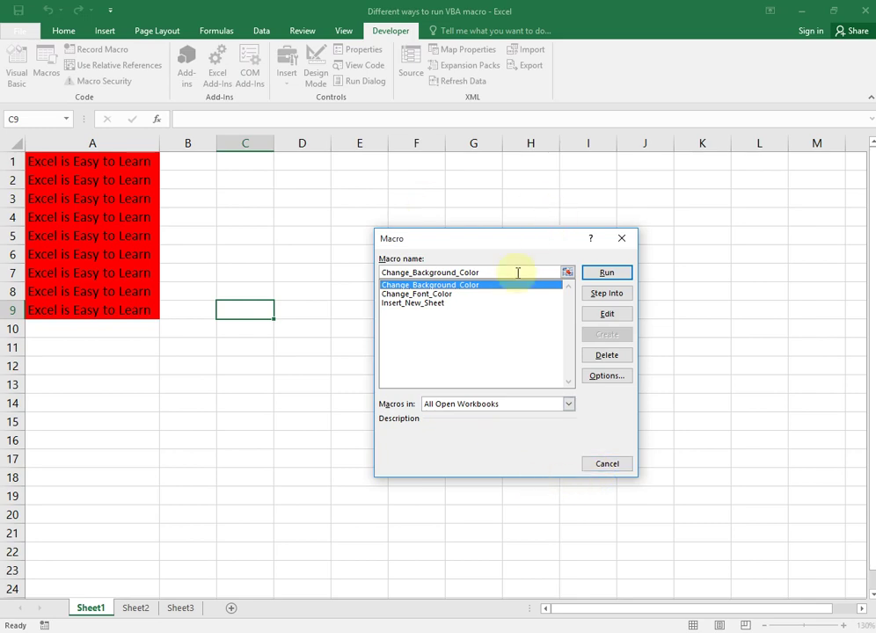
left_click(440, 303)
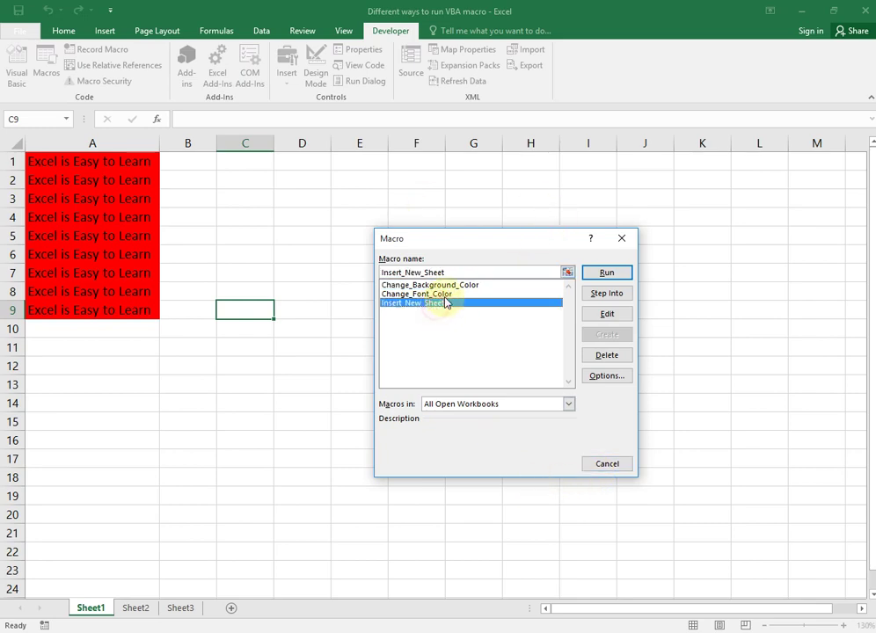
left_click(445, 294)
left_click(442, 285)
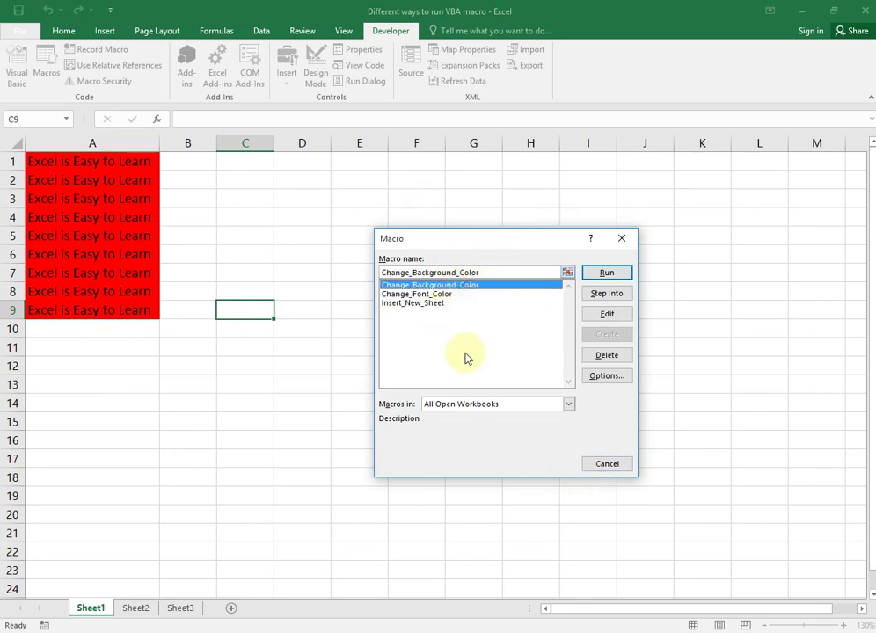
left_click(448, 294)
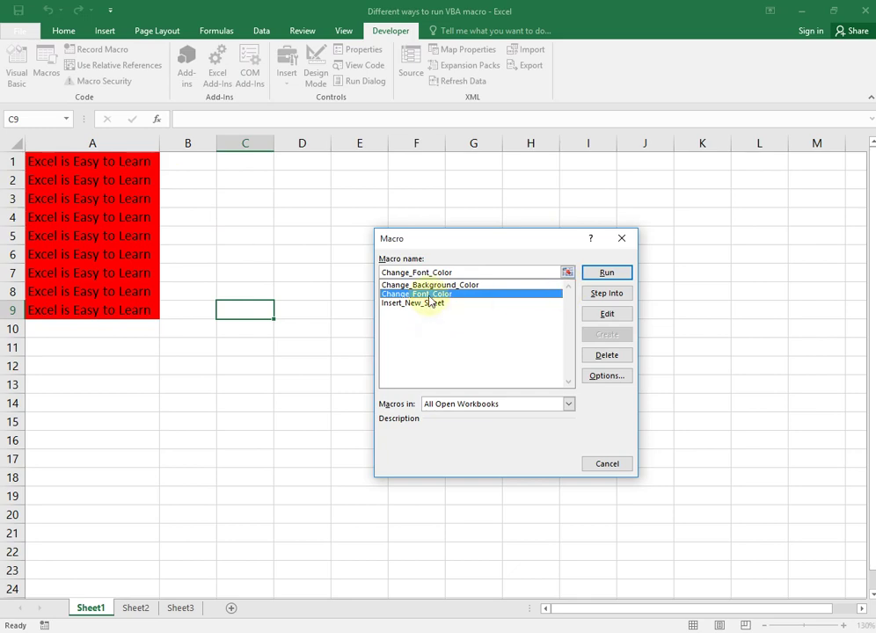
left_click(607, 276)
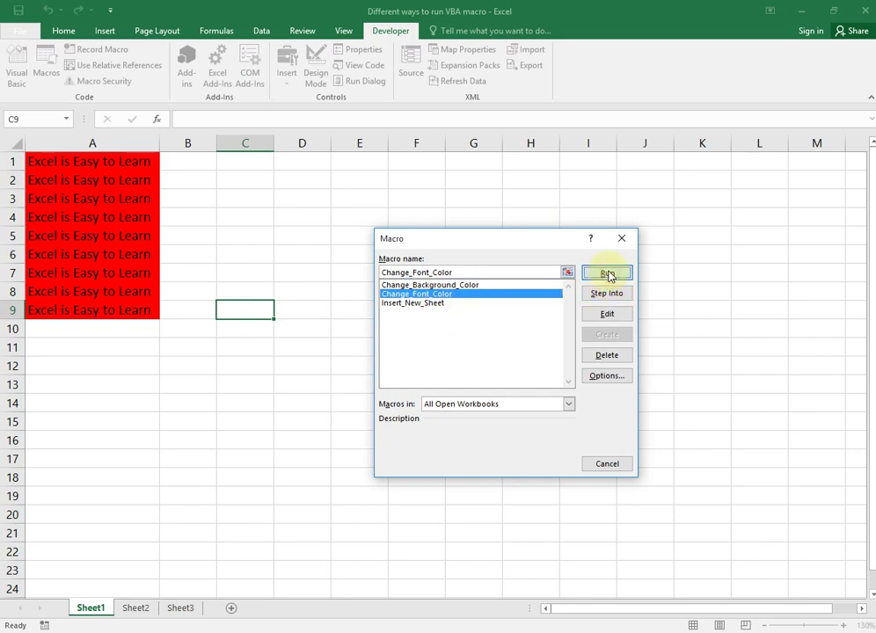
left_click_drag(42, 161, 119, 308)
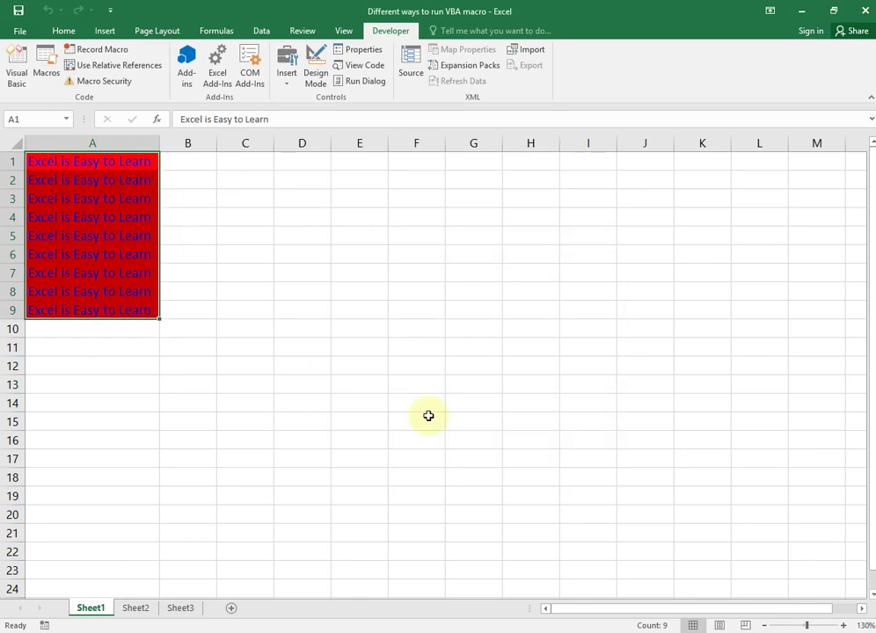
left_click(257, 346)
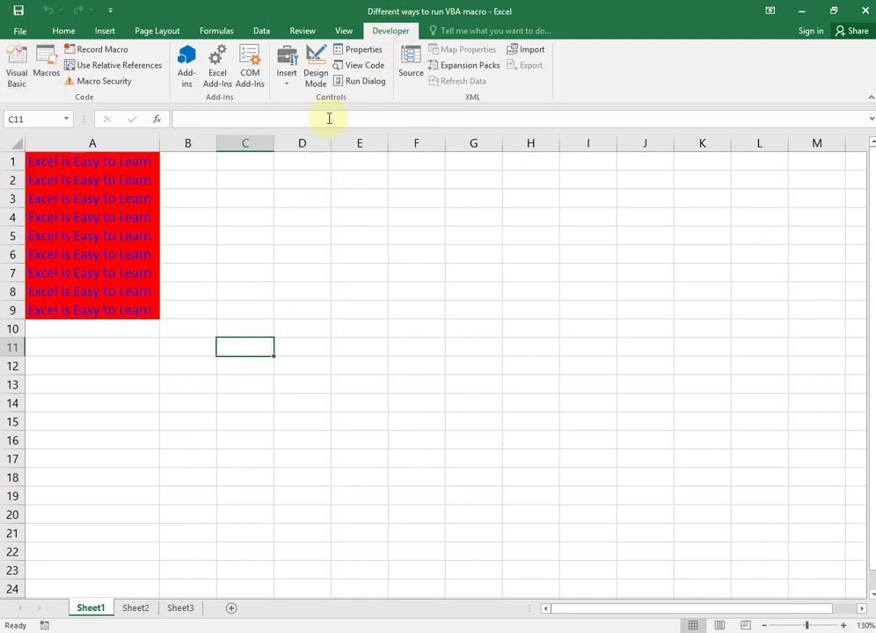
- Run the Insert_New_Sheet macro from the Macros dialog, adding blank Sheet4
left_click(392, 363)
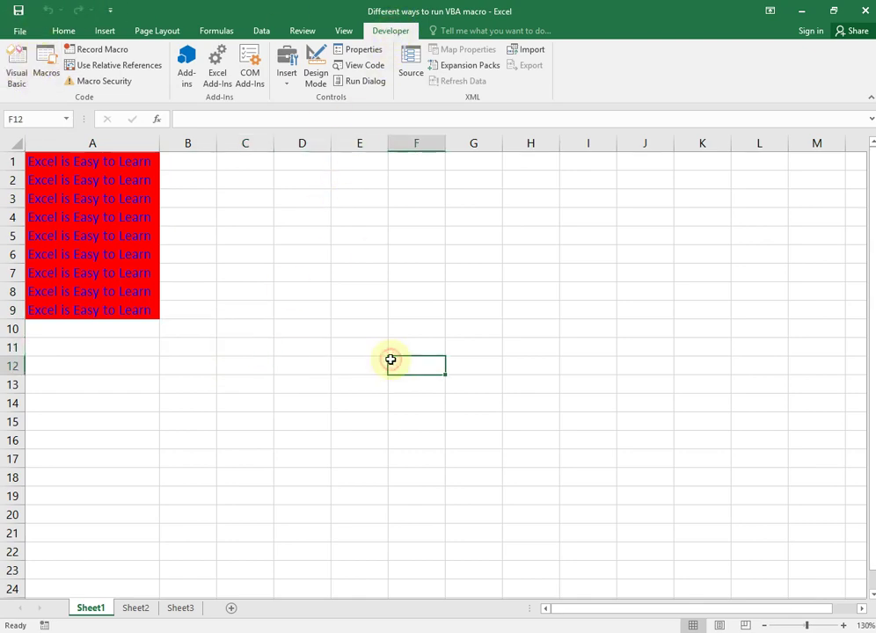
left_click(314, 79)
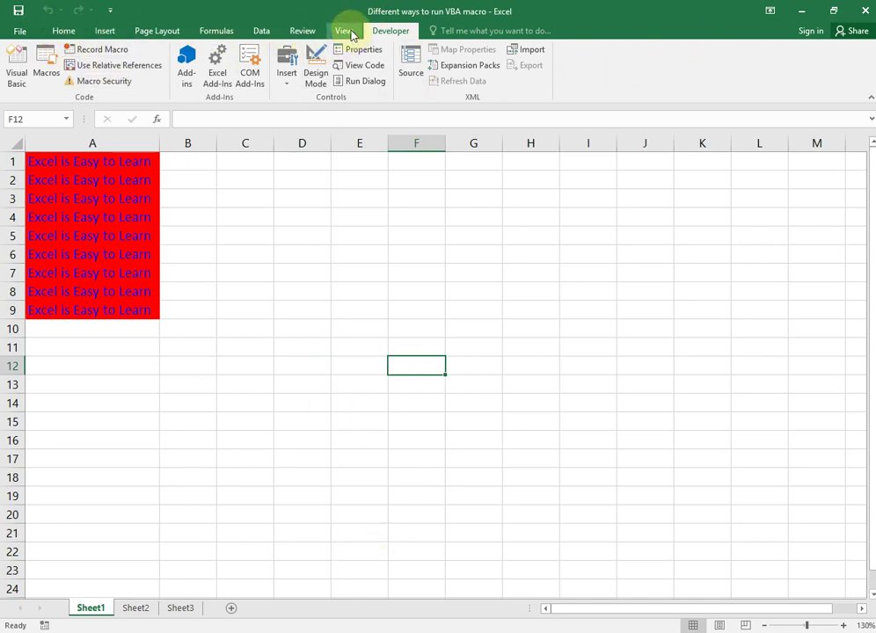
left_click(350, 33)
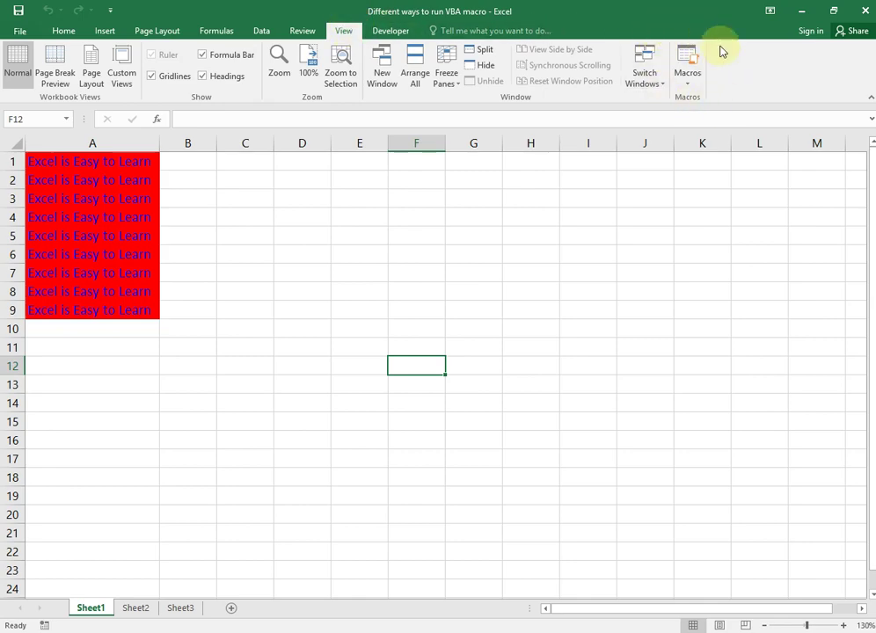
left_click(692, 89)
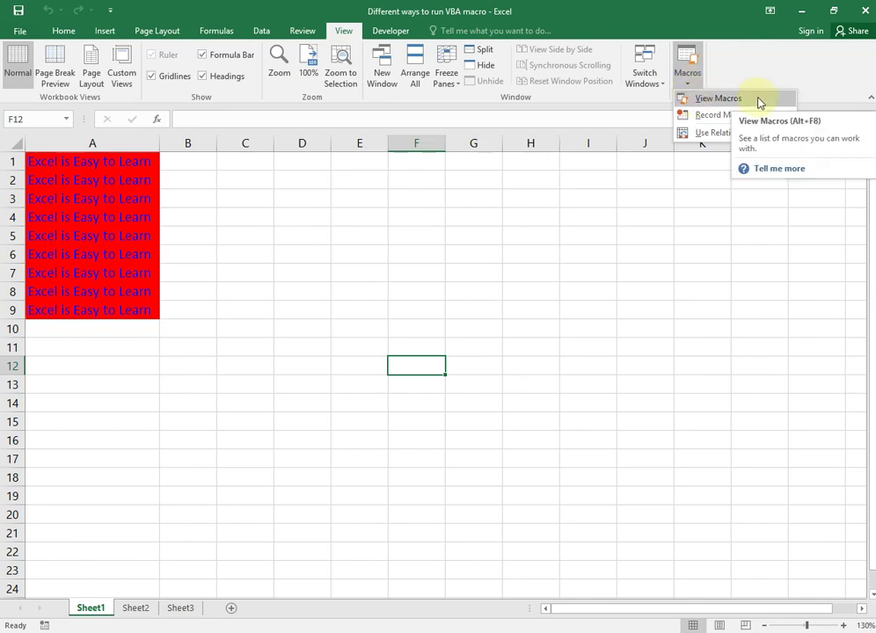
left_click(760, 104)
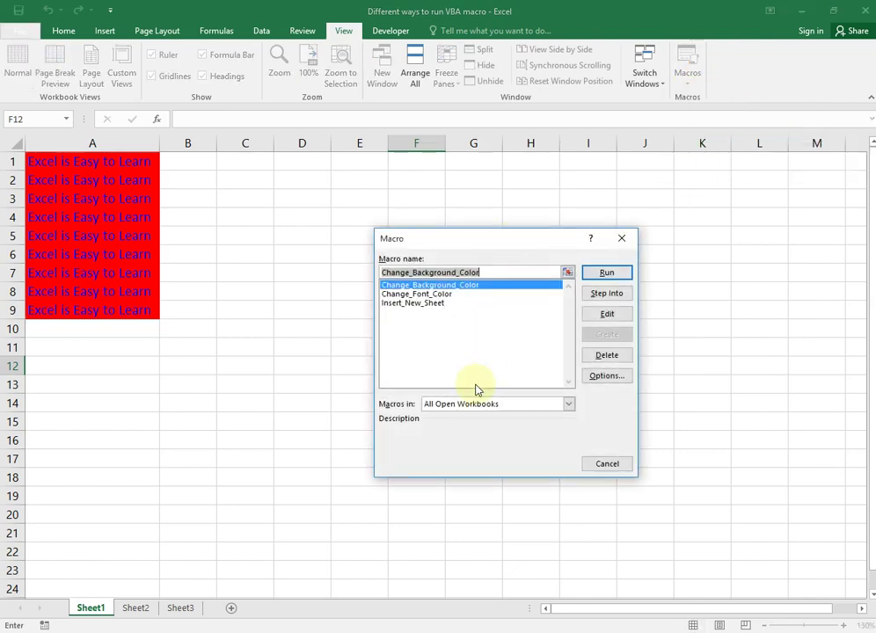
left_click(445, 303)
left_click(450, 285)
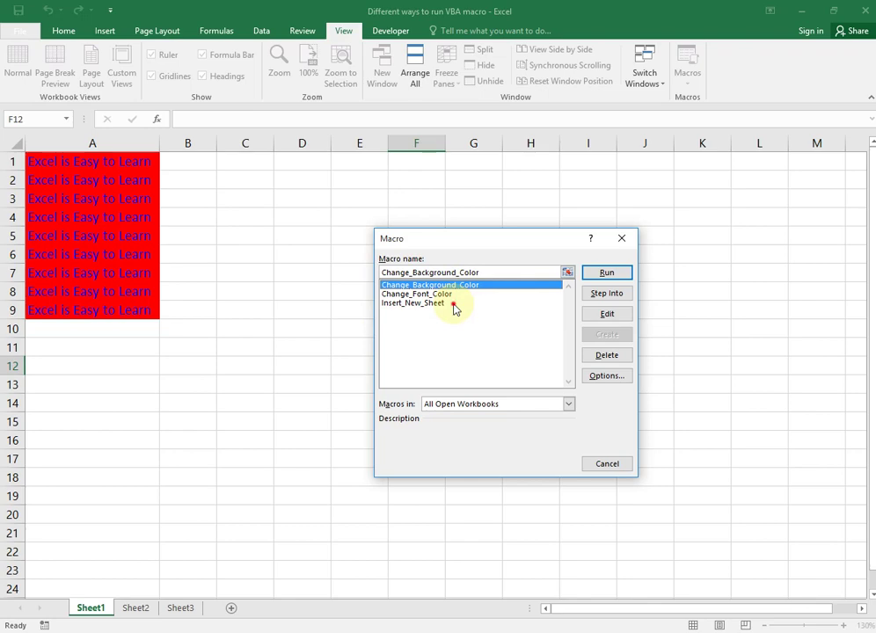
left_click(453, 305)
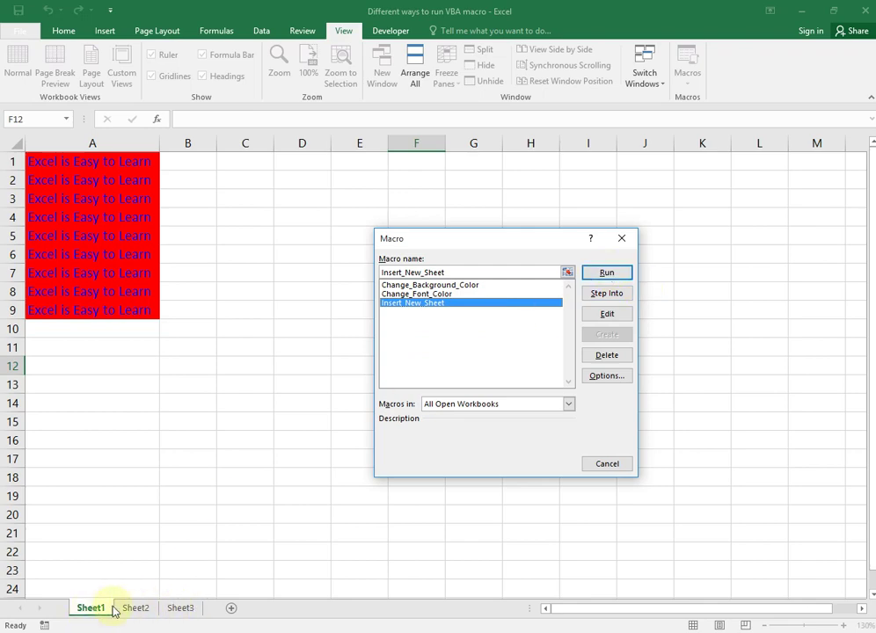
left_click(606, 273)
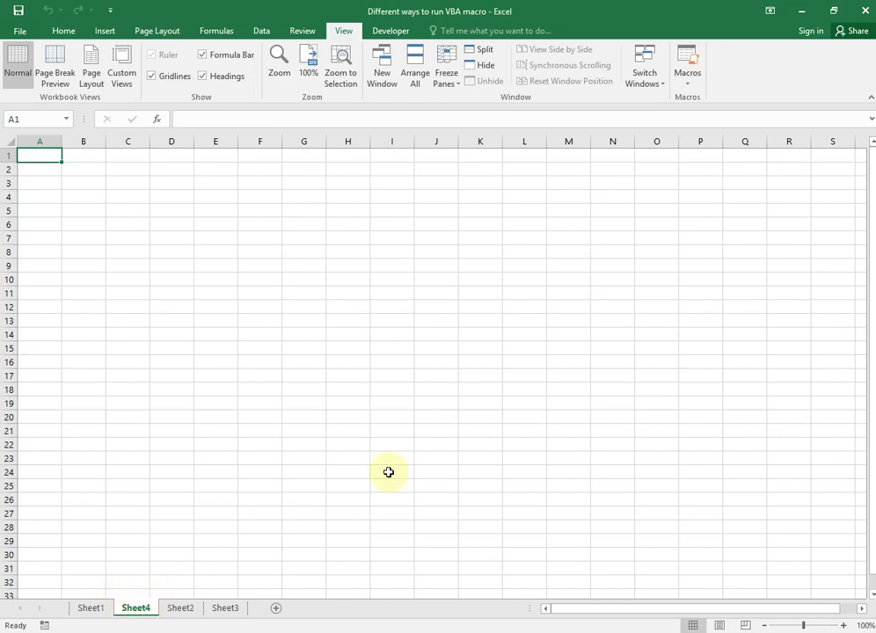
- Switch to the Sheet1 tab to view the blue-on-red cells A1:A9
left_click(286, 420)
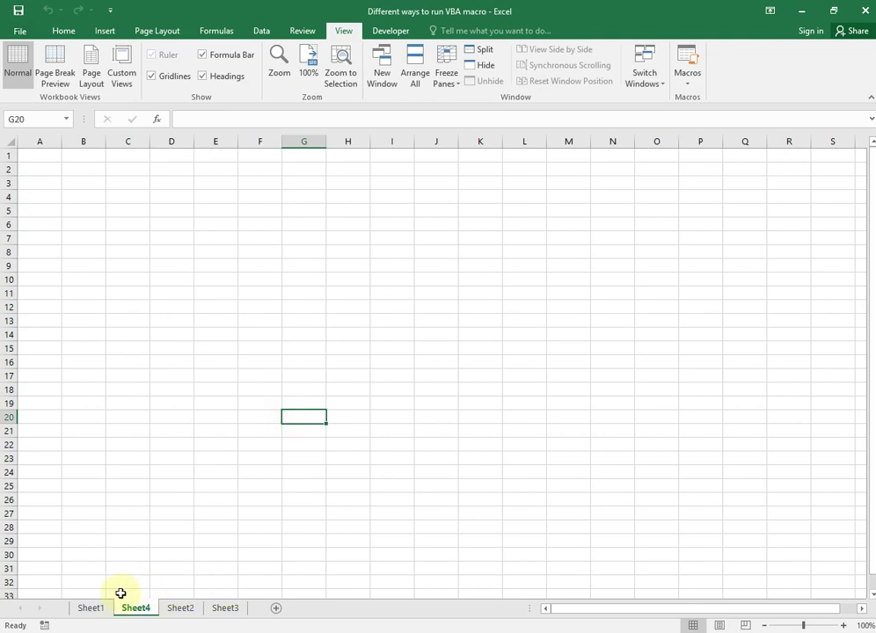
left_click(93, 606)
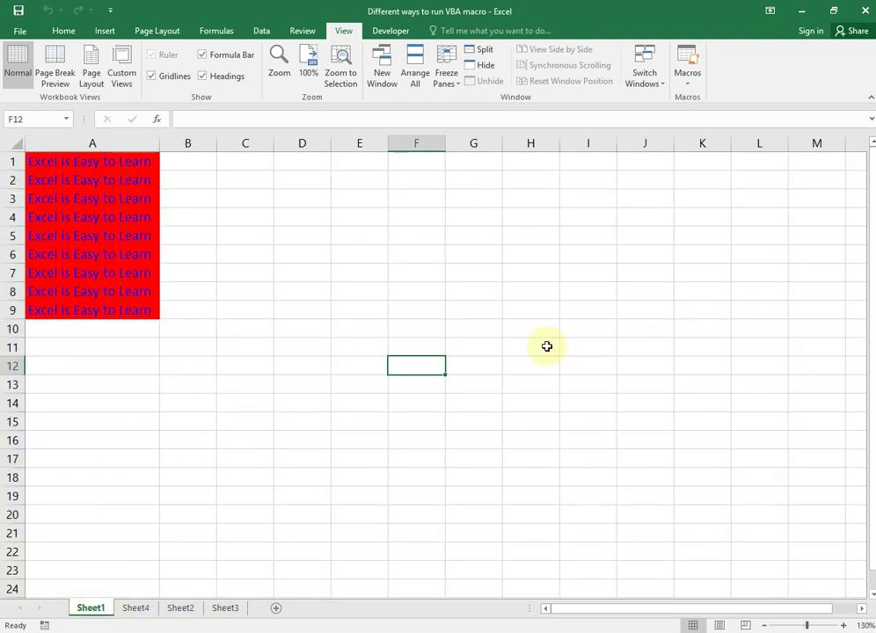
left_click(488, 318)
left_click(343, 268)
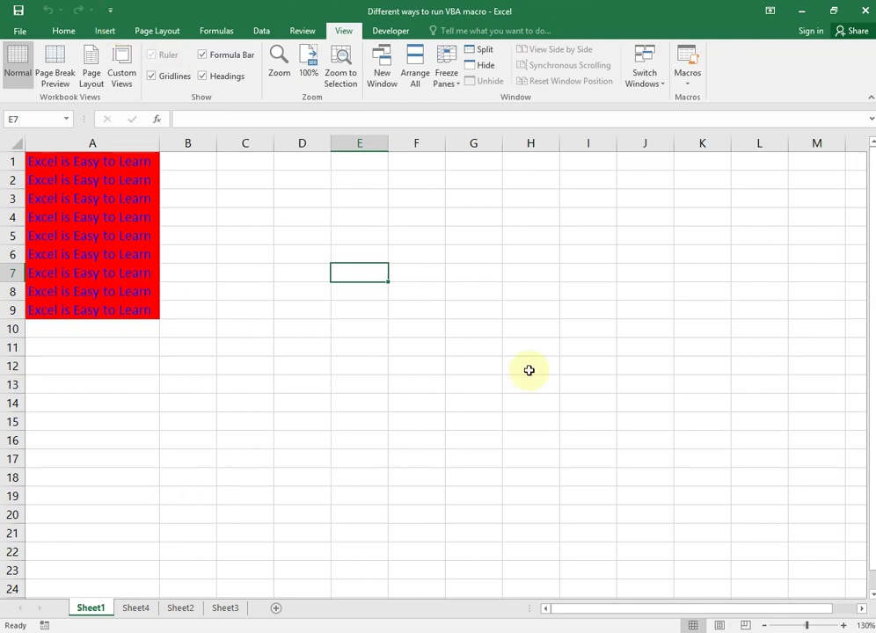
- Add the Insert_New_Sheet macro to the Quick Access Toolbar list in Excel Options
right_click(725, 74)
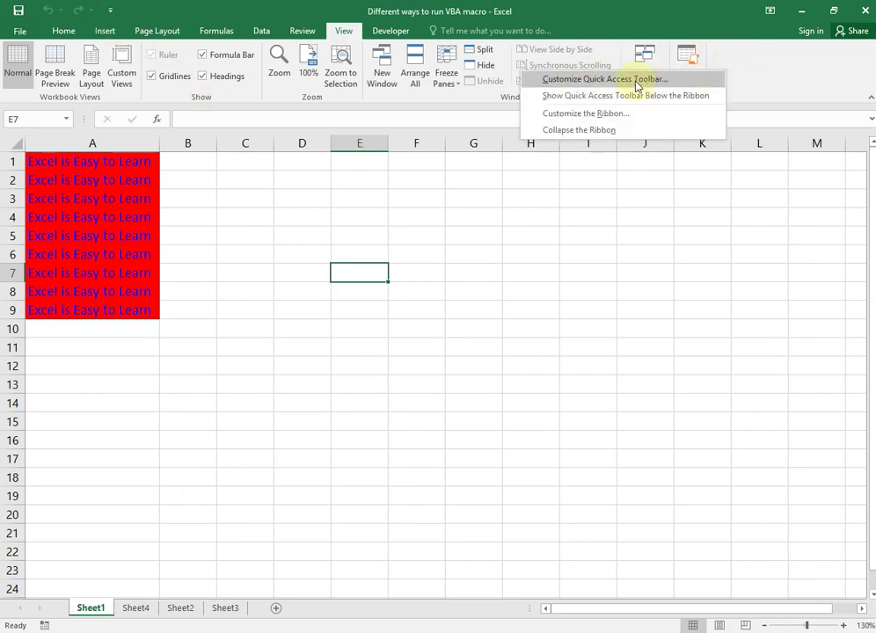
left_click(594, 85)
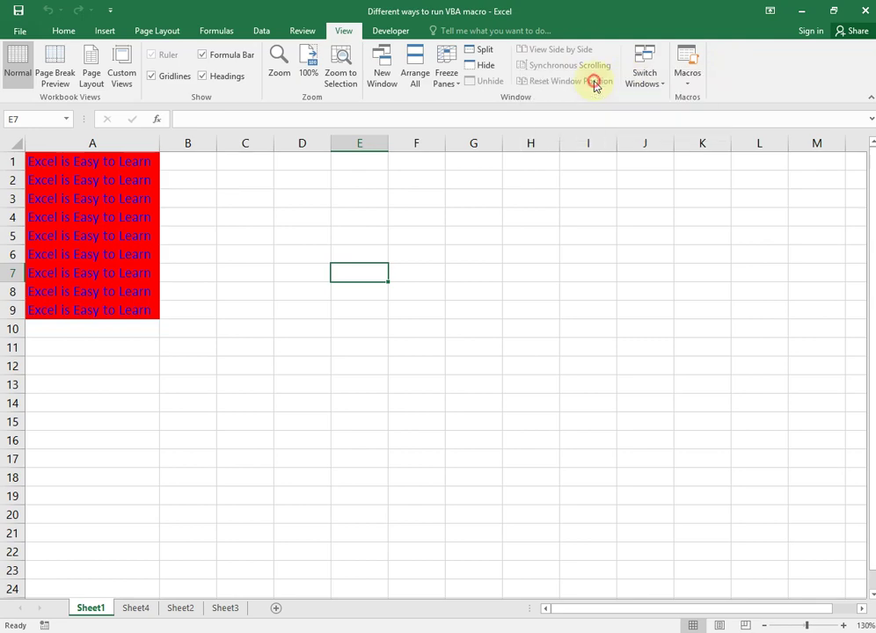
left_click_drag(459, 99, 405, 102)
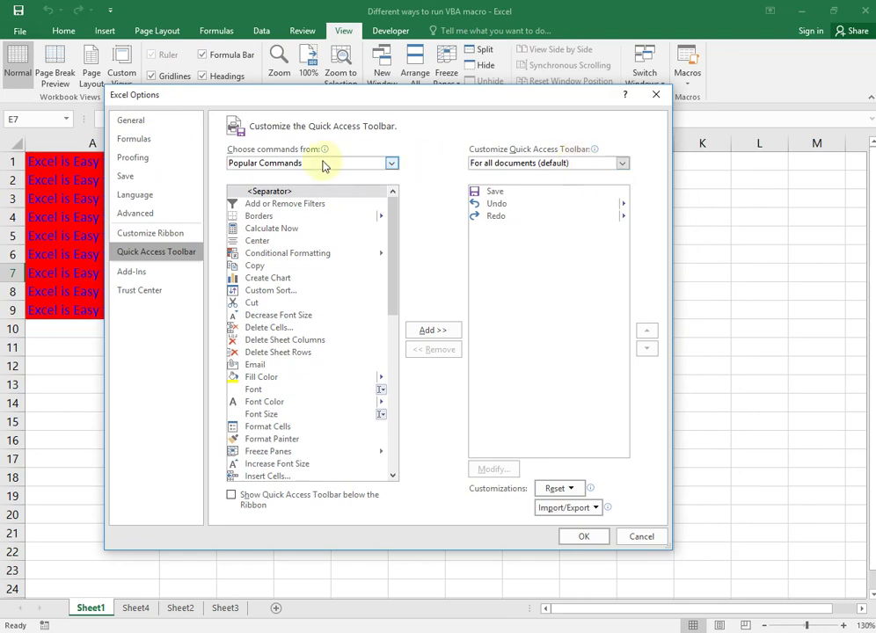
left_click(392, 164)
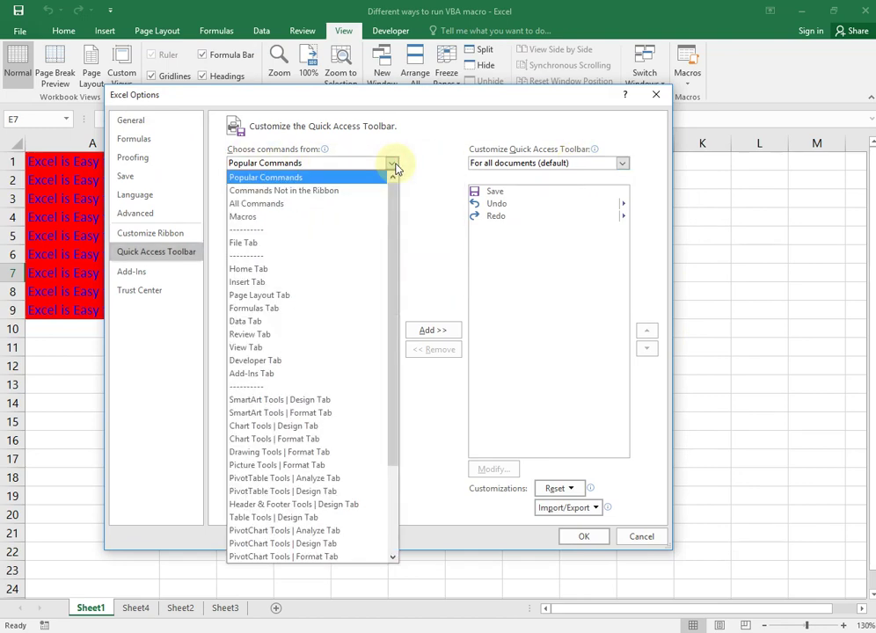
left_click(251, 217)
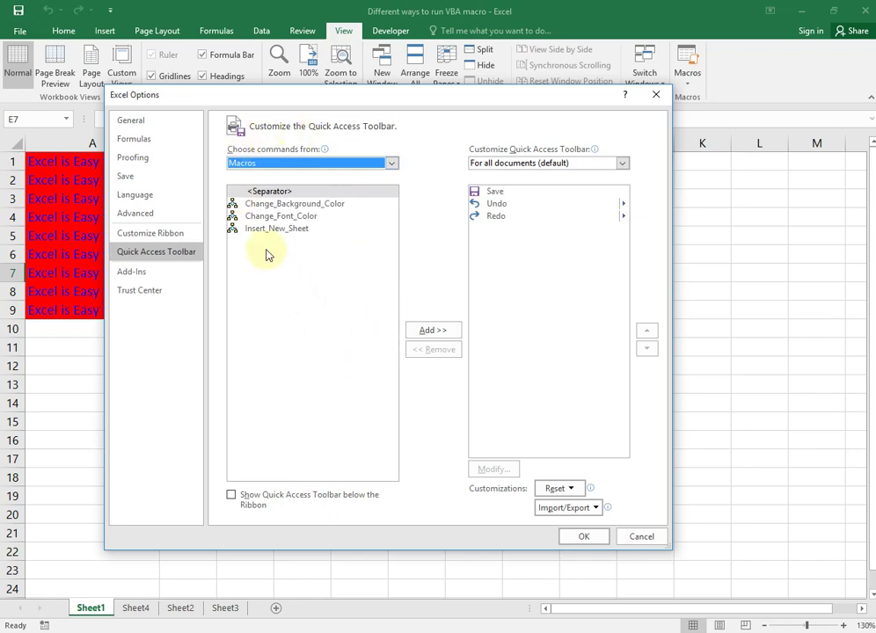
left_click(276, 230)
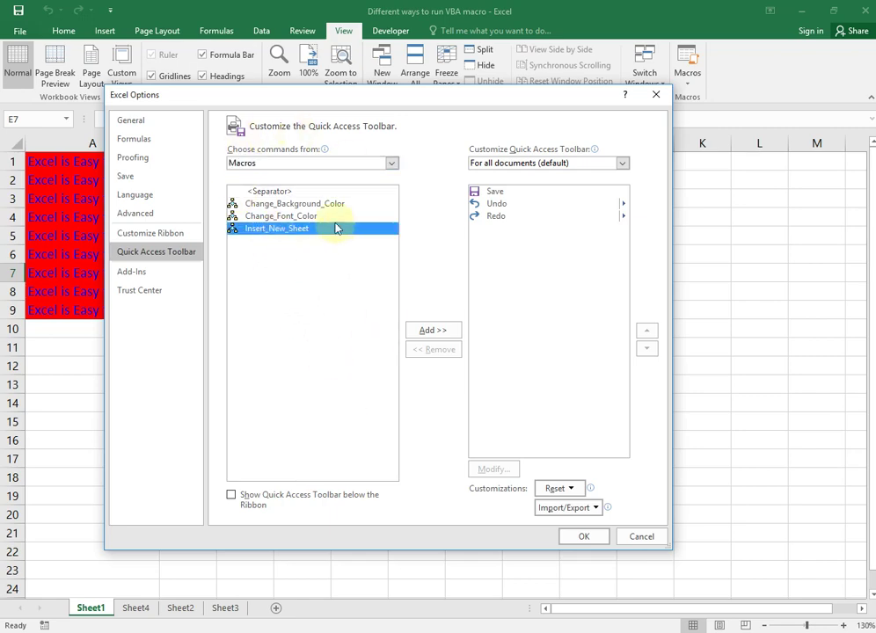
left_click(431, 330)
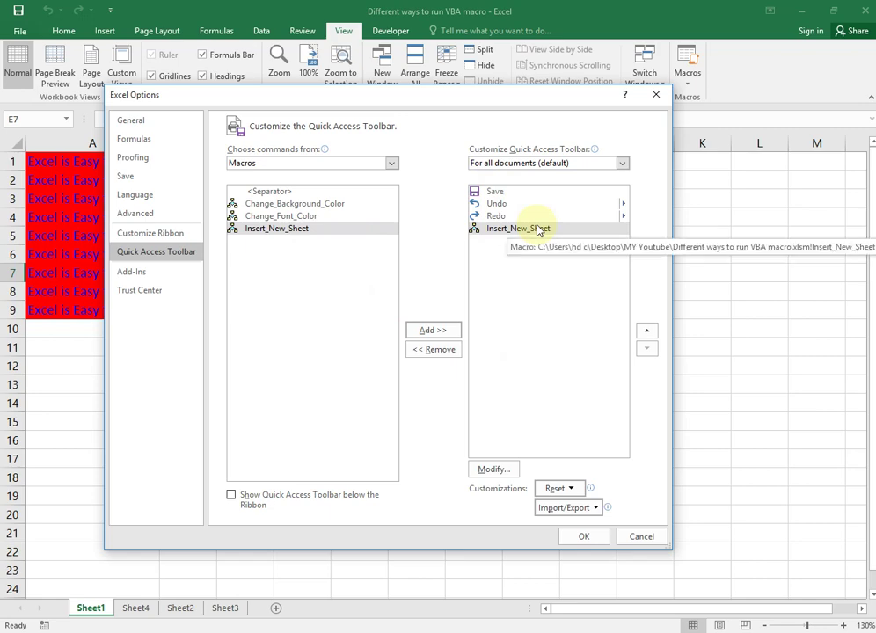
- Give the toolbar macro a new icon and the display name New_Sheet
left_click(493, 469)
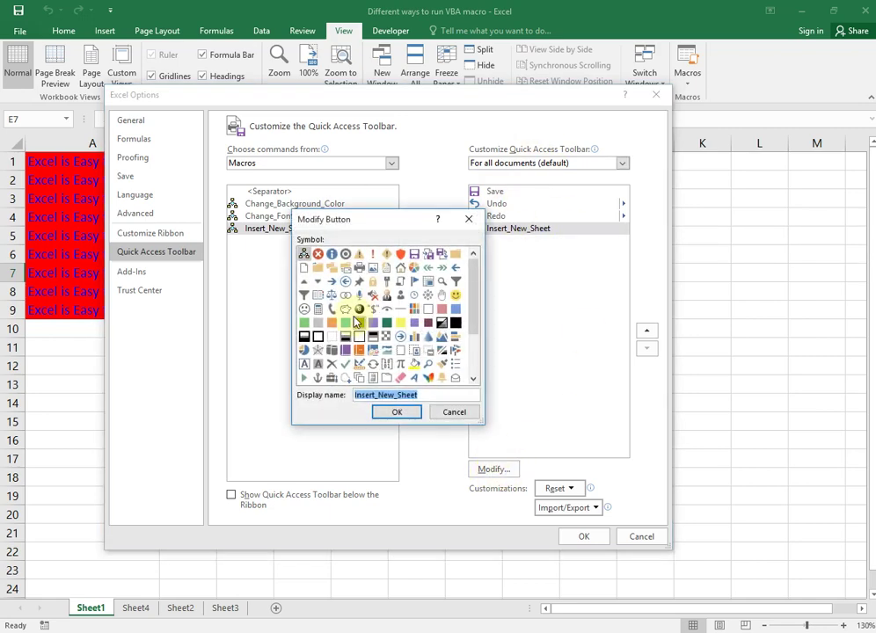
scroll(476, 280, "down", 2)
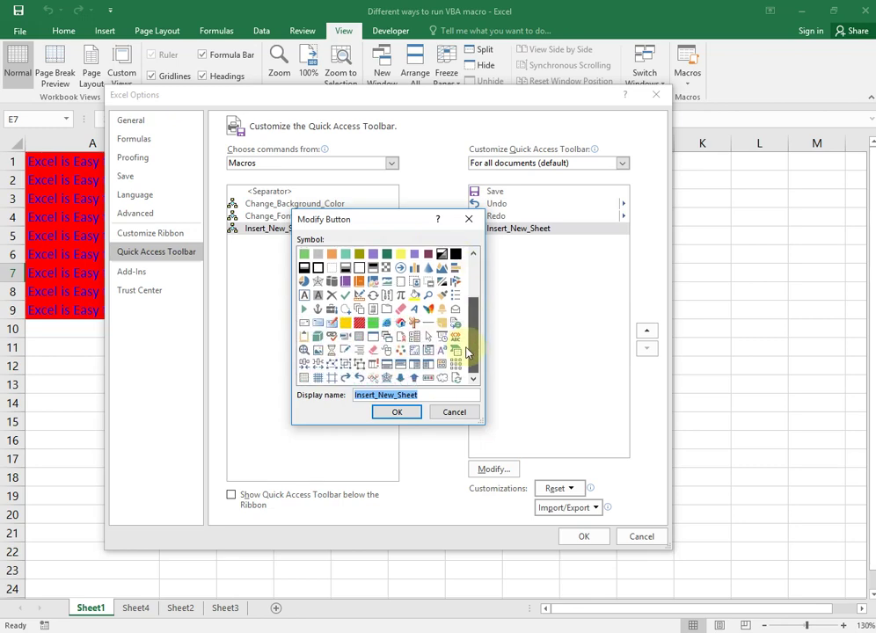
scroll(475, 279, "up", 2)
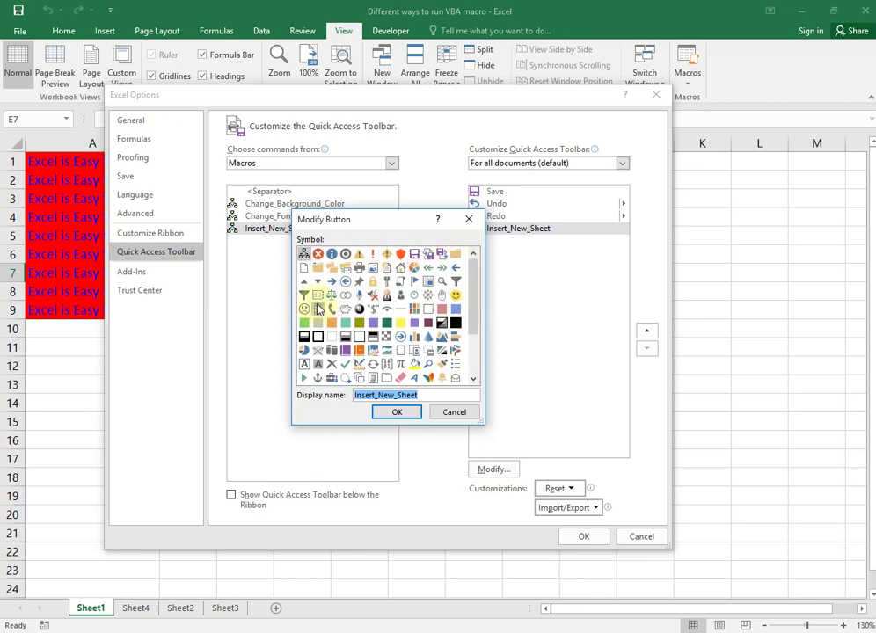
left_click(319, 298)
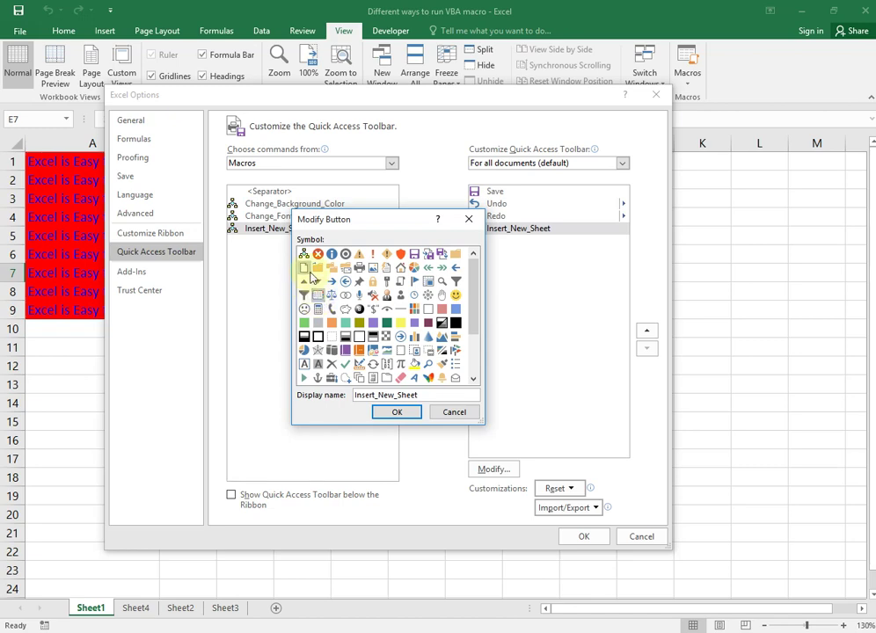
left_click(373, 281)
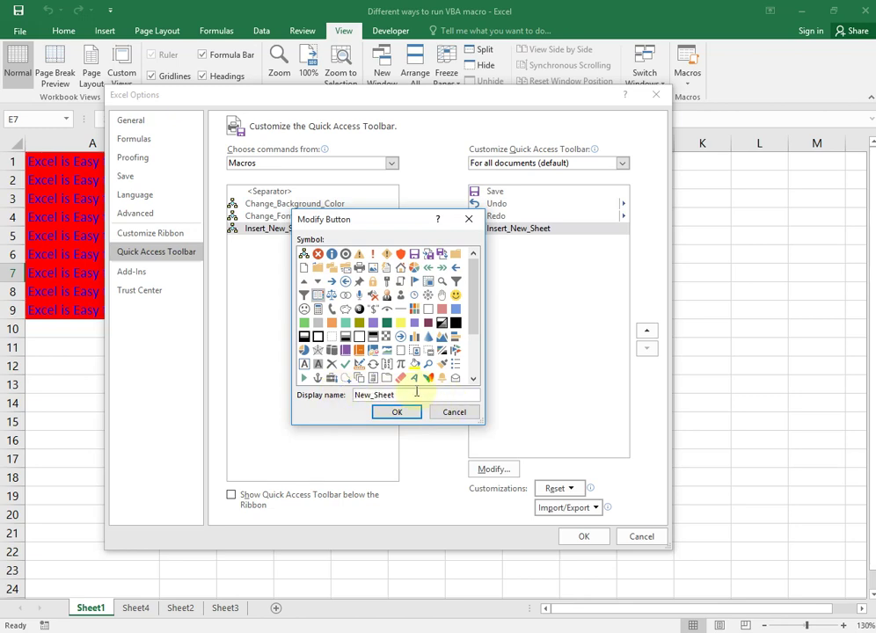
left_click(397, 412)
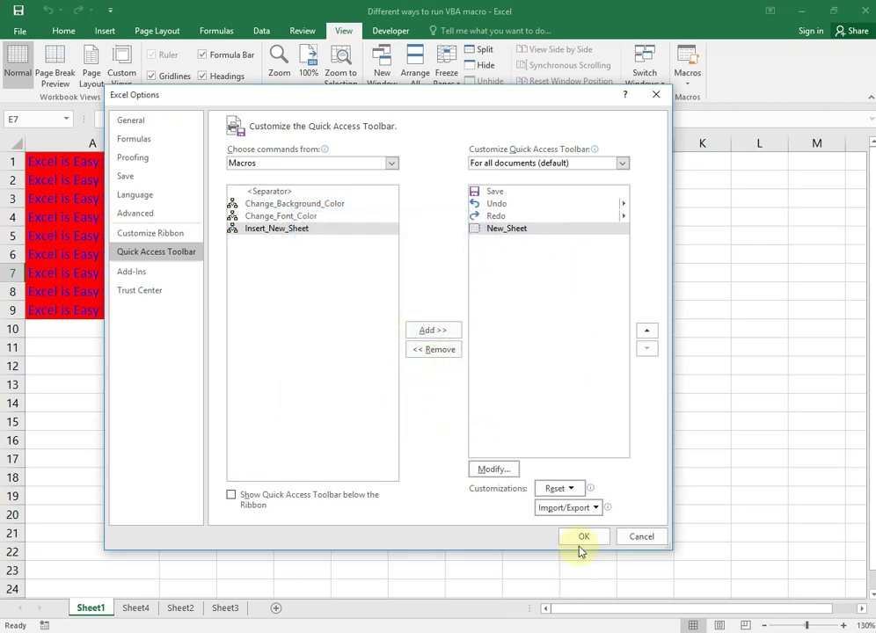
- Apply the toolbar change, add Sheet5 with the New_Sheet button, and return to Sheet1
left_click(581, 539)
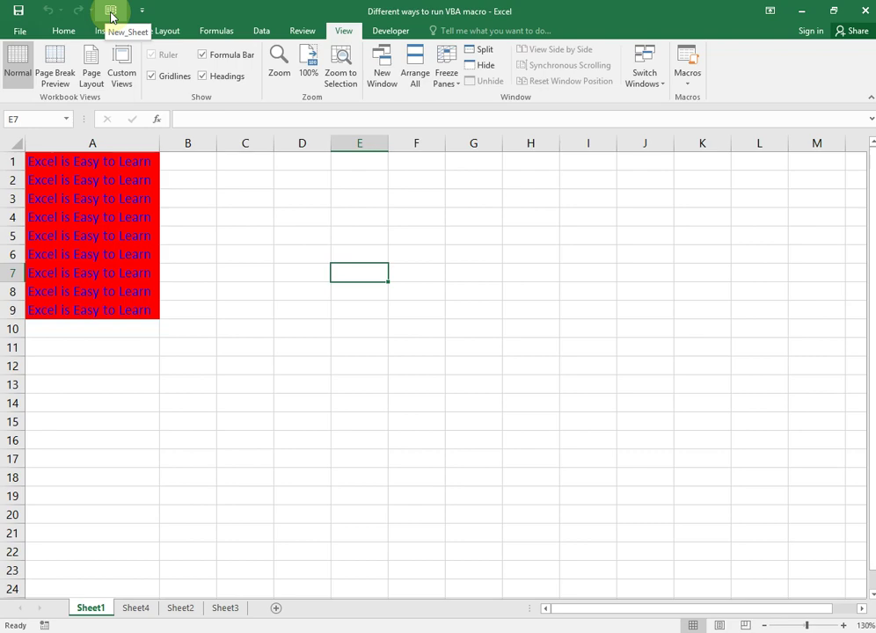
left_click(111, 15)
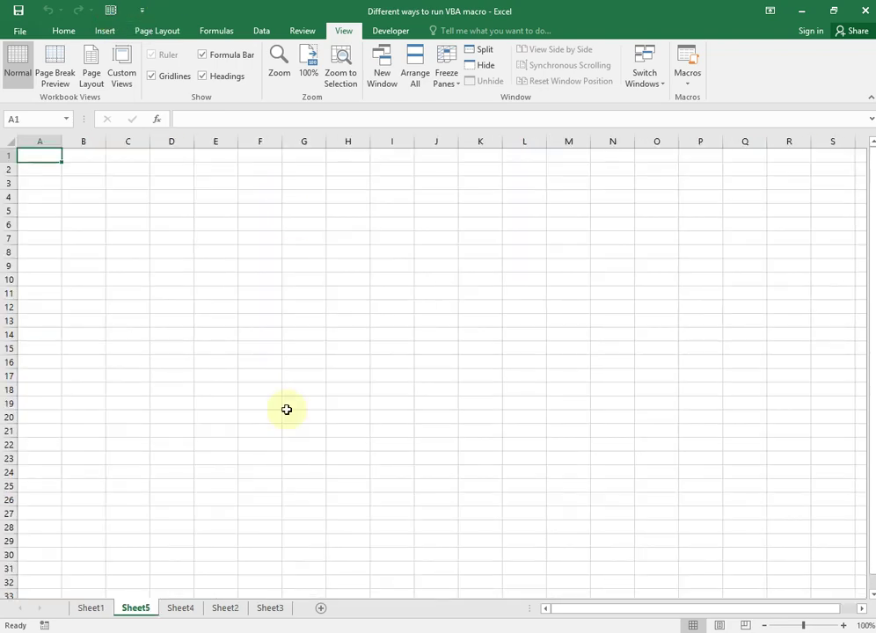
left_click(93, 609)
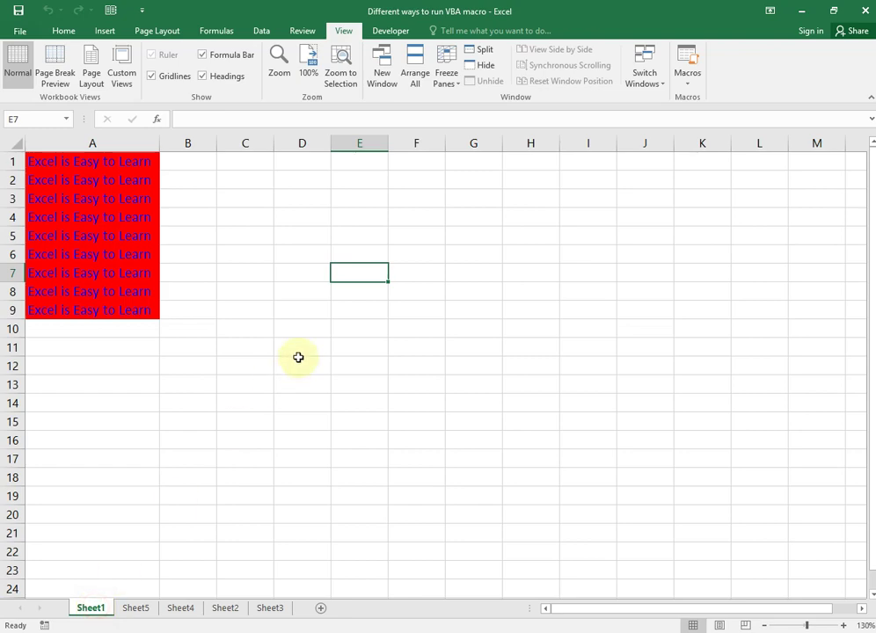
- Highlight the red range A1:A9 on Sheet1, then click into cells D8, E8 and C6
left_click(299, 360)
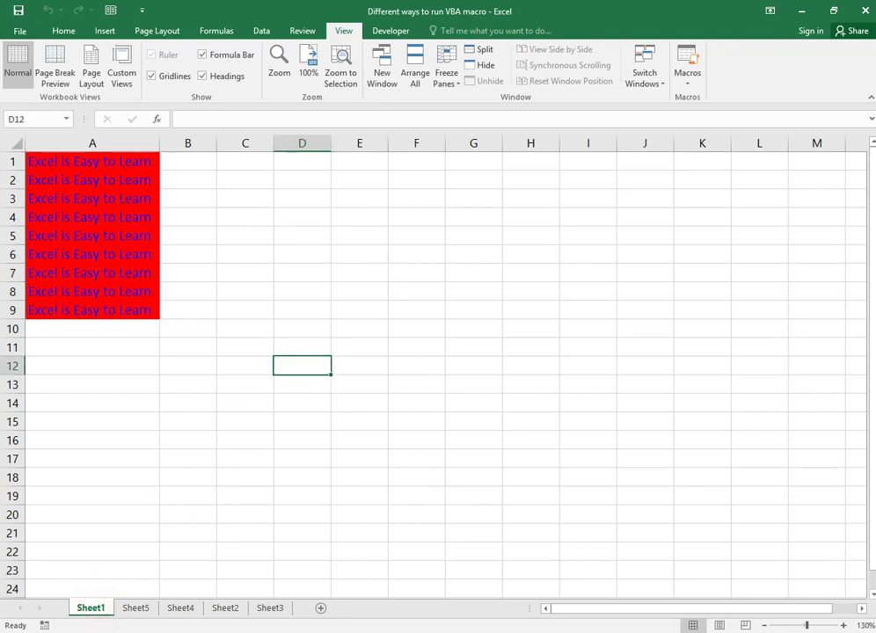
left_click_drag(41, 165, 121, 314)
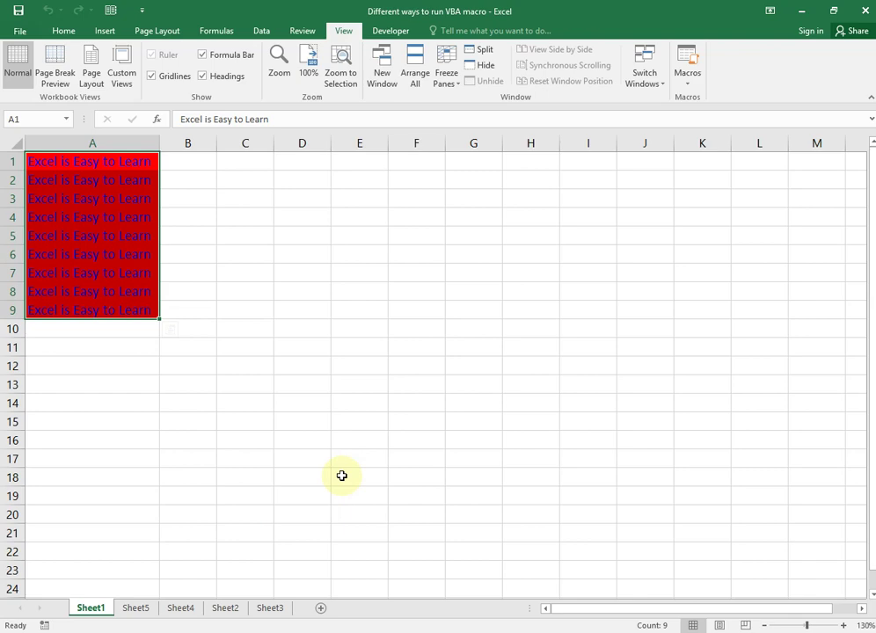
left_click(295, 288)
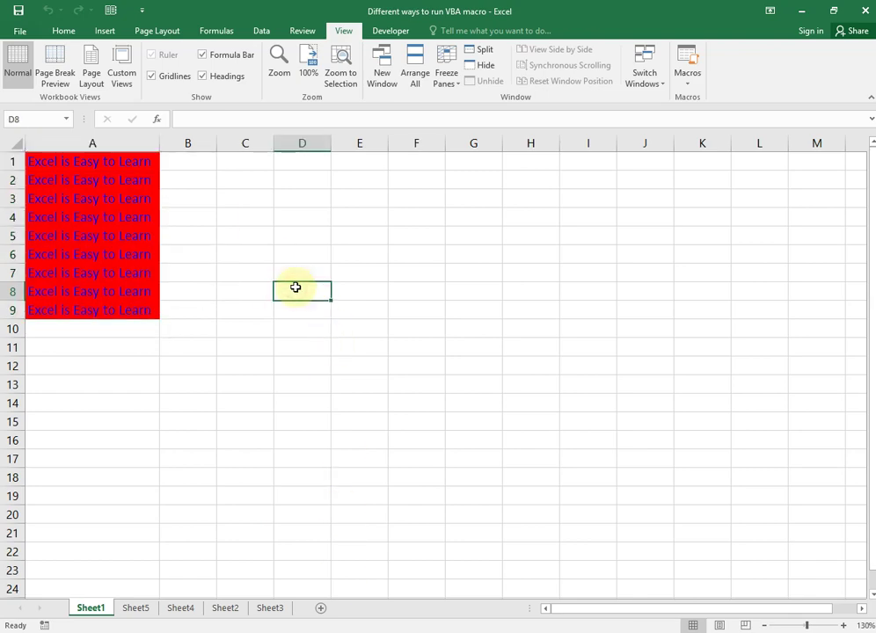
left_click(347, 291)
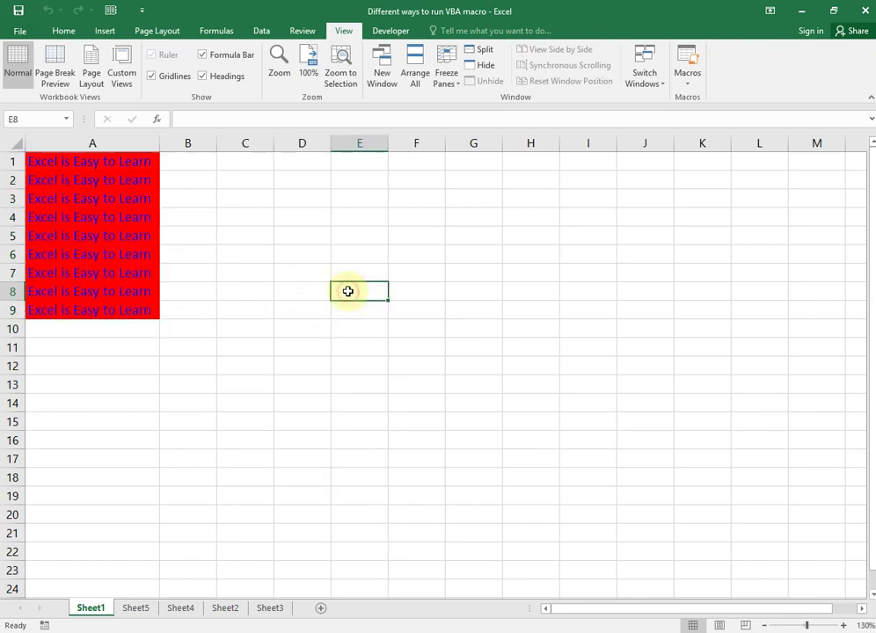
left_click(248, 256)
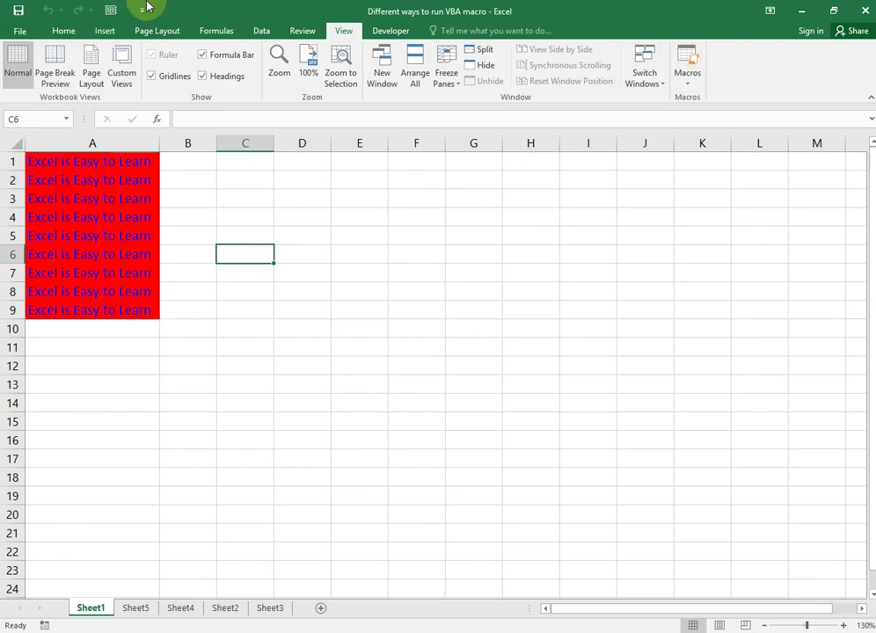
- Draw a Rounded Rectangle shape across D2:F3 and start editing its text to label it Insert
left_click(104, 34)
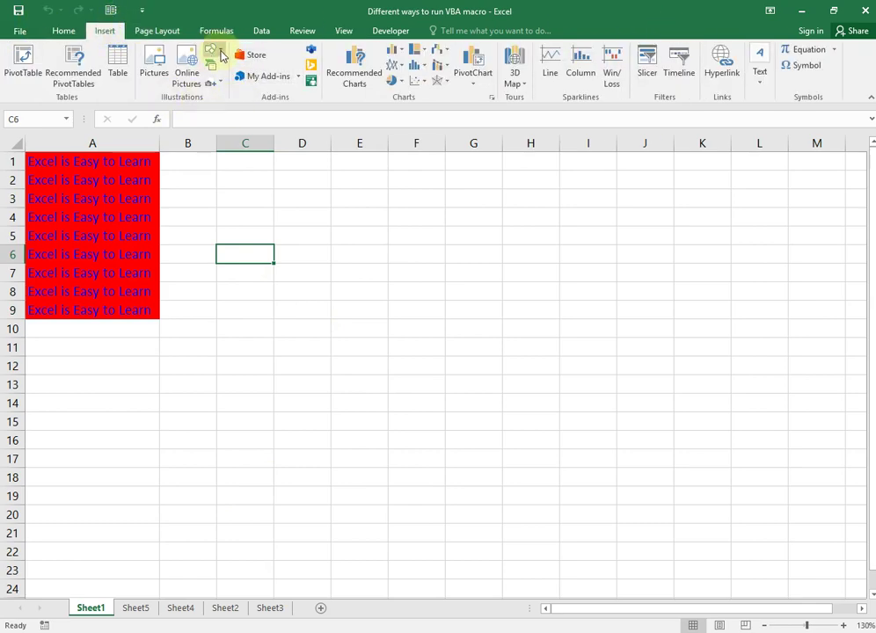
left_click(211, 56)
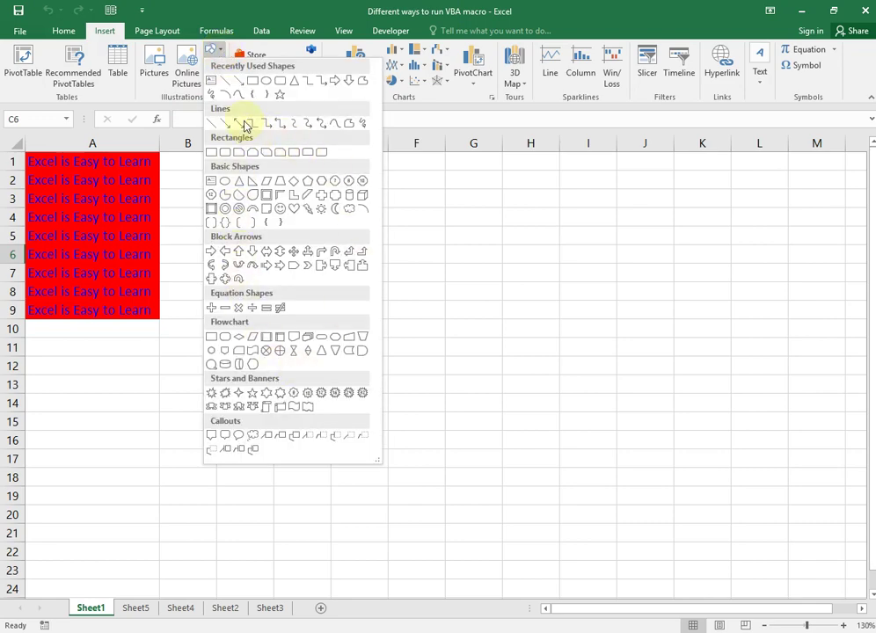
left_click(280, 81)
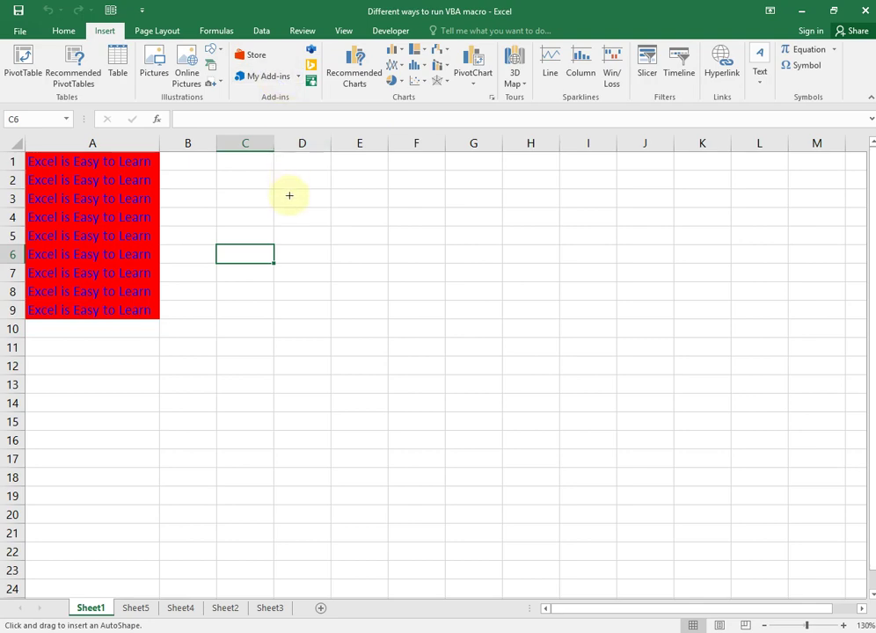
mouse_move(290, 178)
left_mouse_down()
mouse_move(403, 210)
mouse_move(403, 223)
left_mouse_up()
right_click(402, 223)
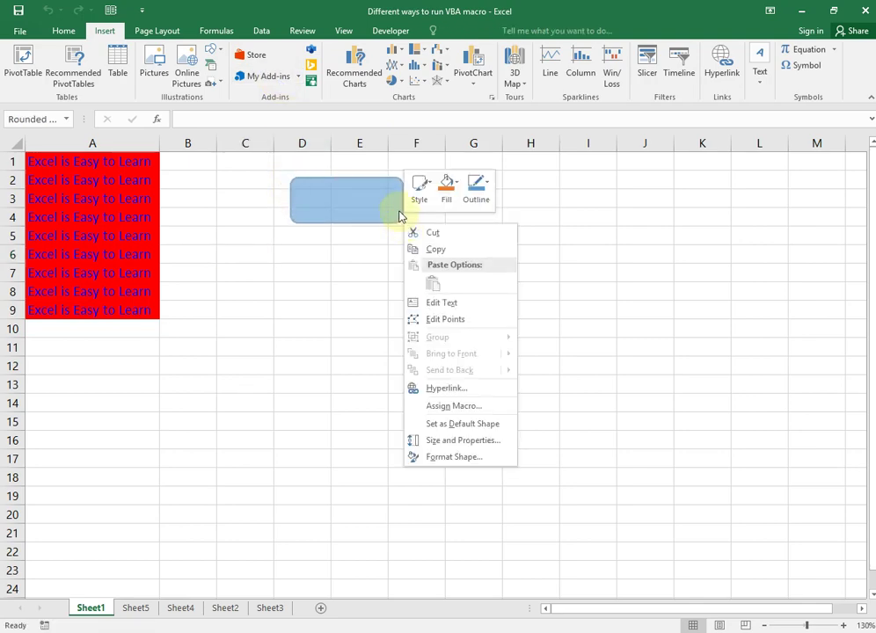
left_click(441, 303)
left_click(340, 220)
type("Insert")
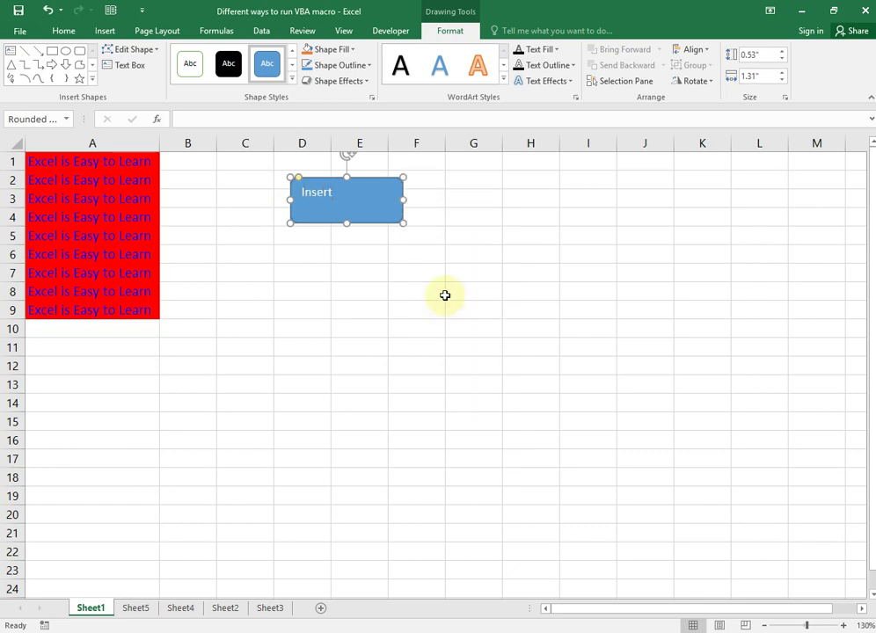
- Replace the shape's text with the label Insert Sheet
right_click(348, 199)
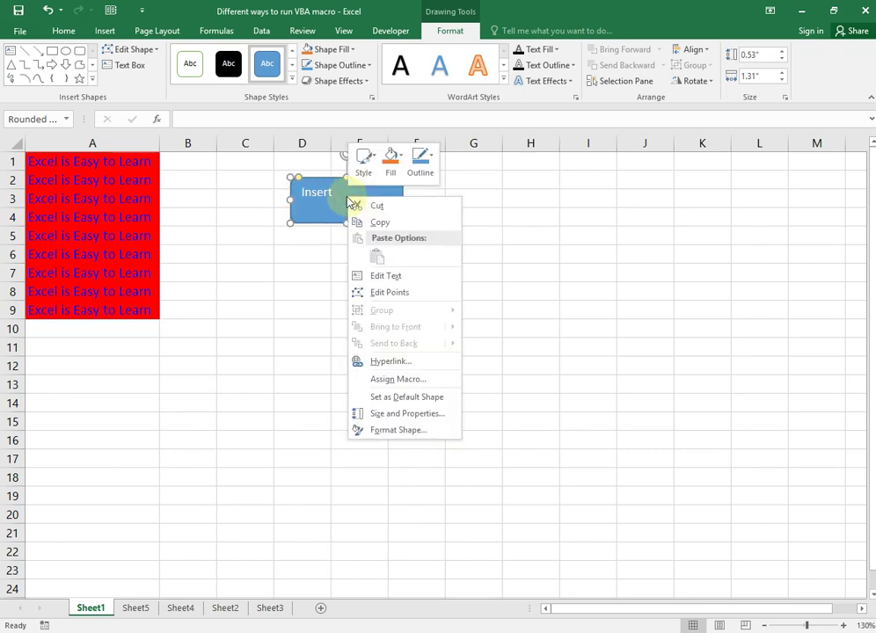
left_click(395, 276)
key("Escape")
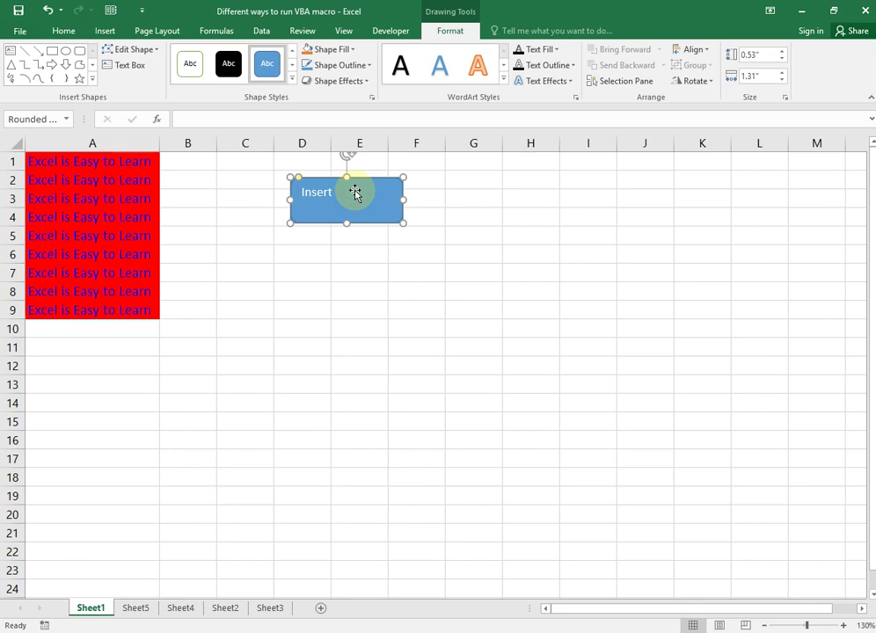
left_click(355, 276)
right_click(344, 191)
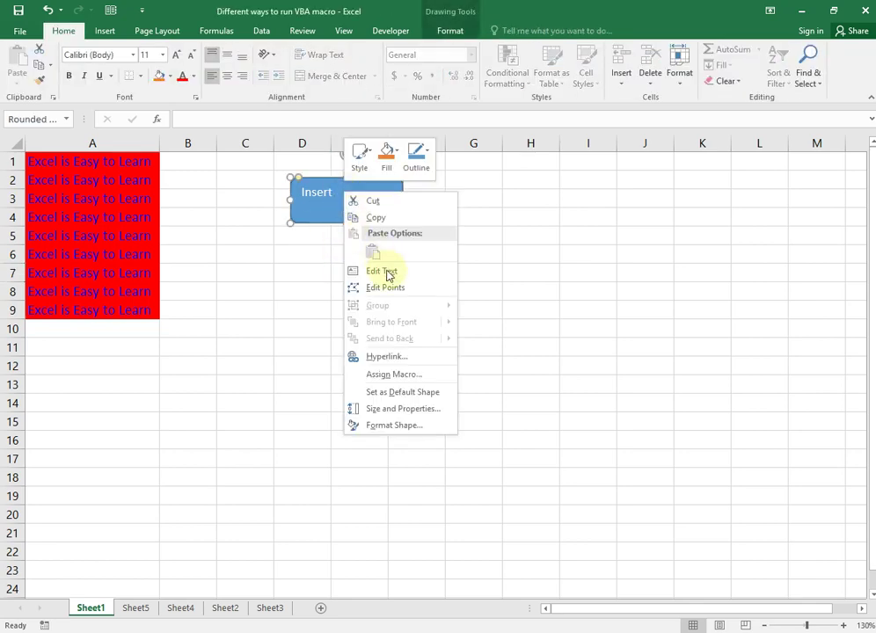
left_click(393, 273)
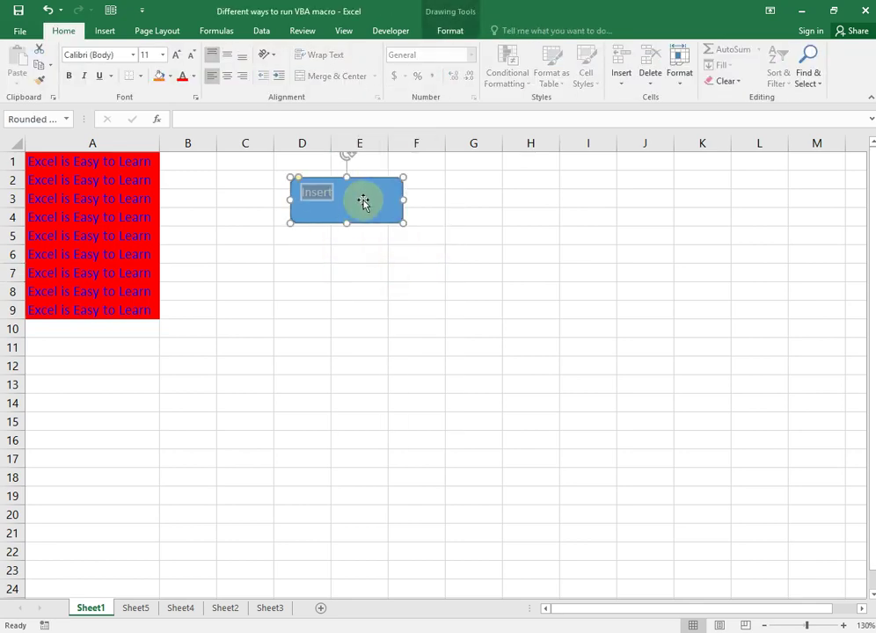
key("BackSpace")
type("Sheet")
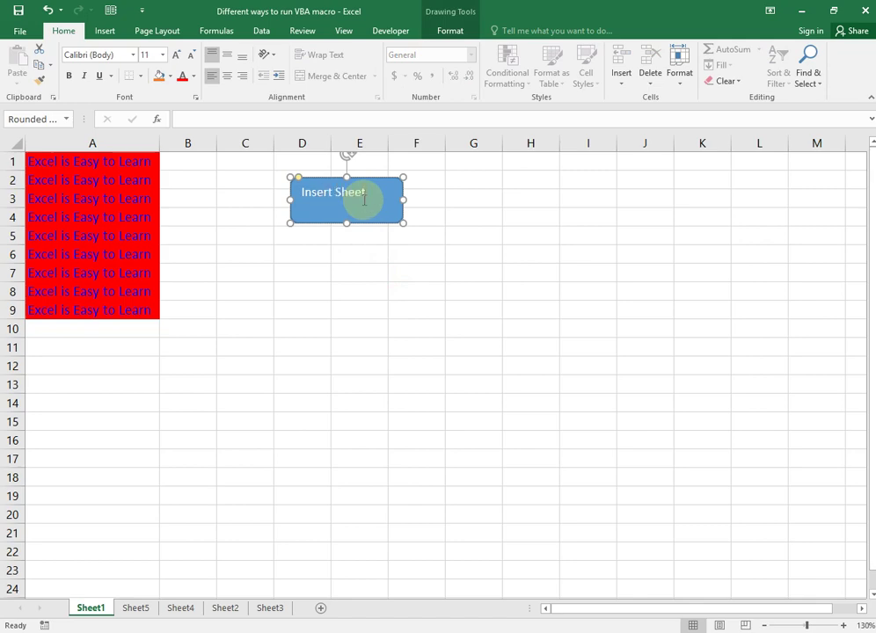
left_click(360, 273)
- Centre the label horizontally and vertically, enlarge it to 14 pt, and preview fill colours
left_click(363, 215)
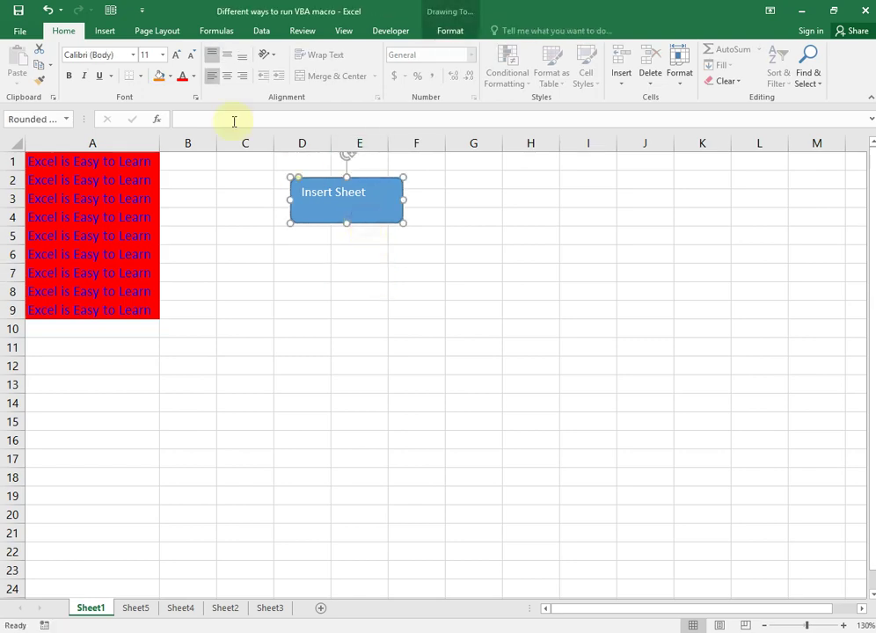
left_click(227, 75)
left_click(227, 54)
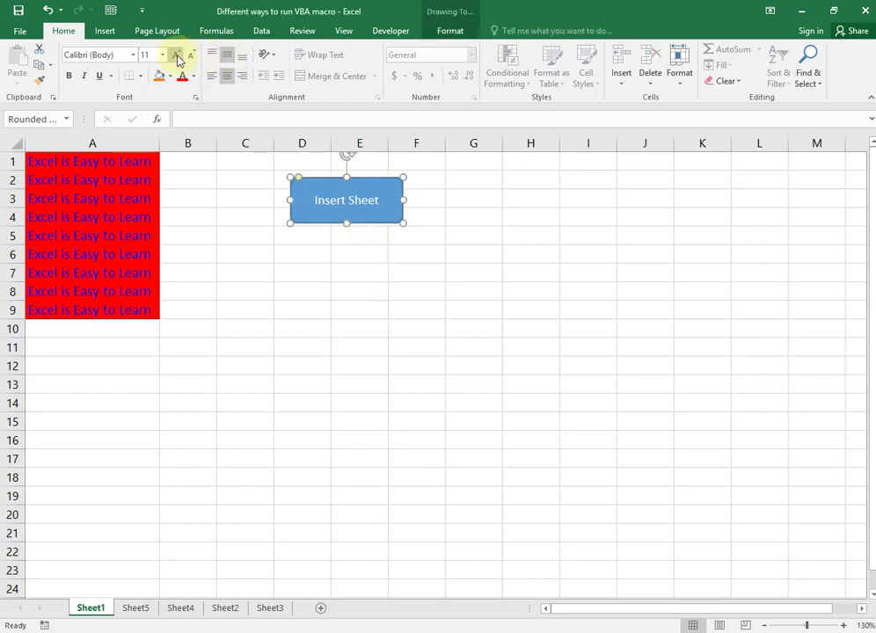
left_click(176, 54)
left_click(176, 54)
left_click(338, 273)
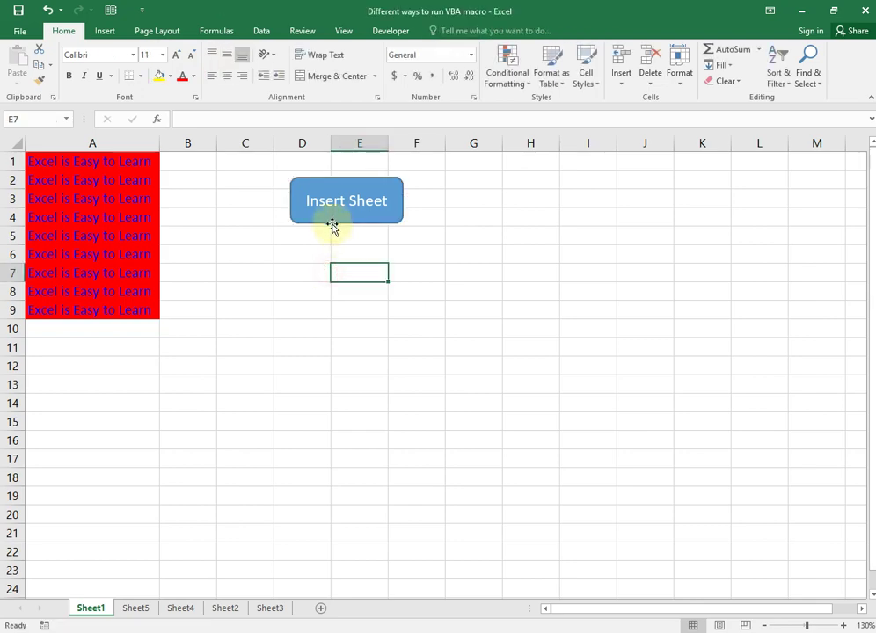
left_click(332, 227)
left_click(169, 76)
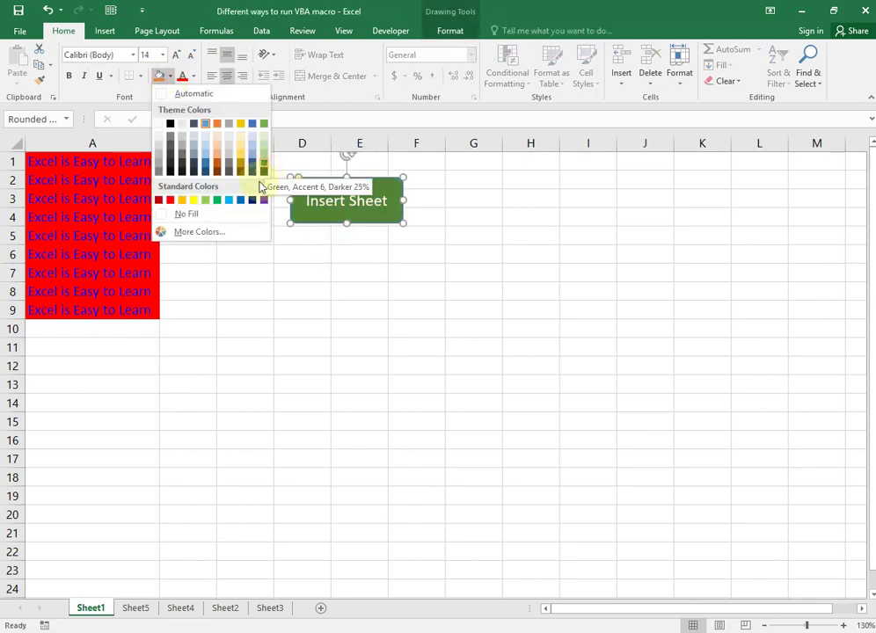
left_click(256, 152)
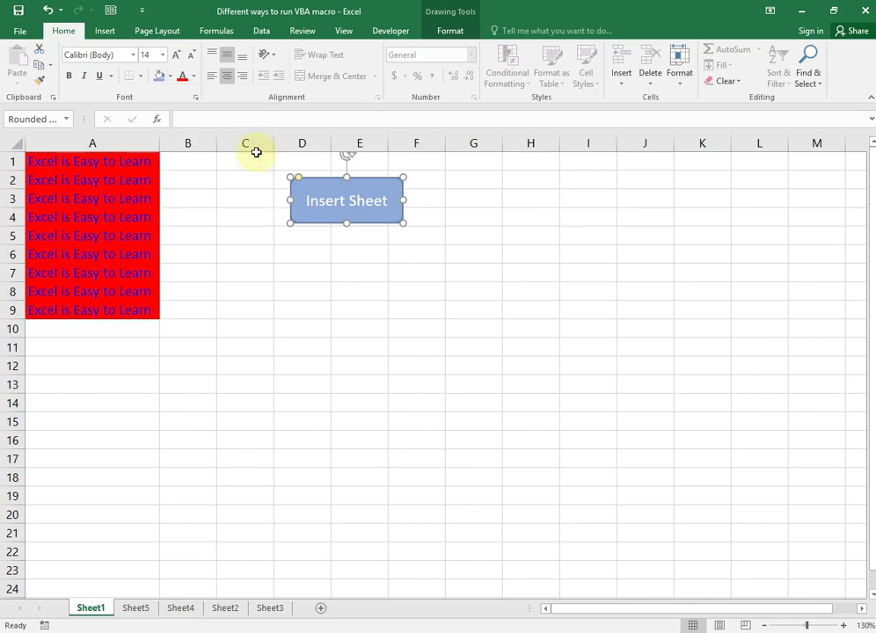
left_click(361, 328)
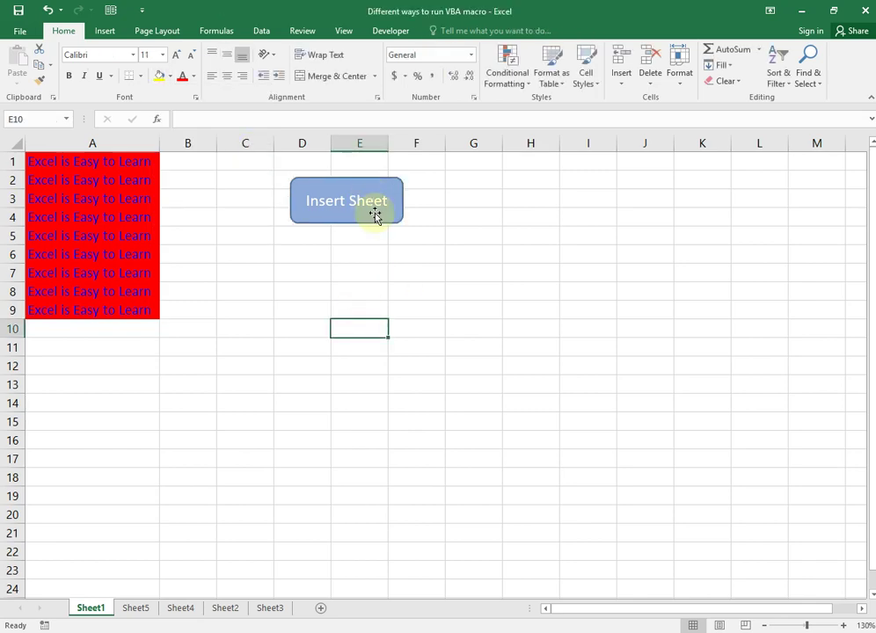
- Assign Insert_New_Sheet to the Insert Sheet shape through its Assign Macro dialog
right_click(395, 213)
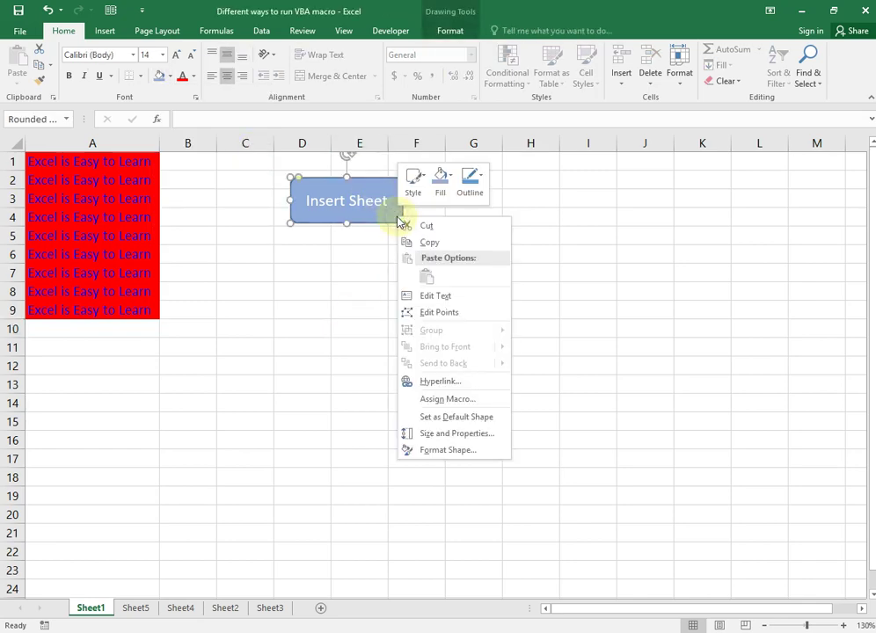
left_click(449, 400)
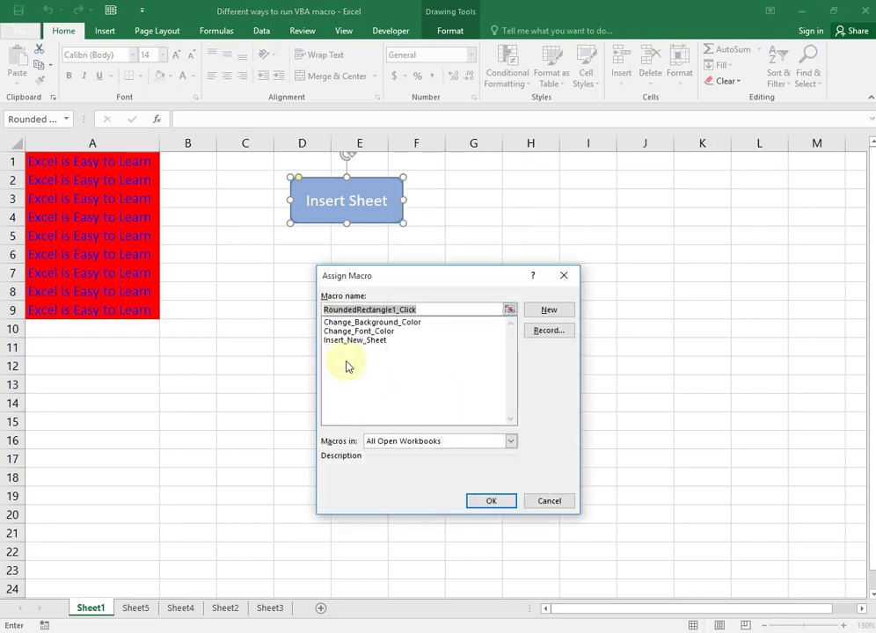
left_click(352, 341)
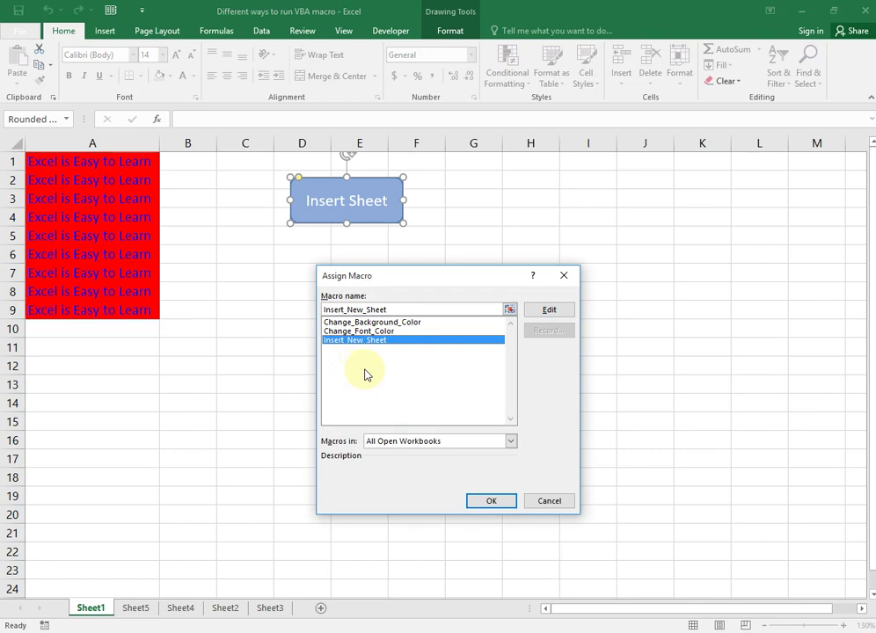
left_click(486, 501)
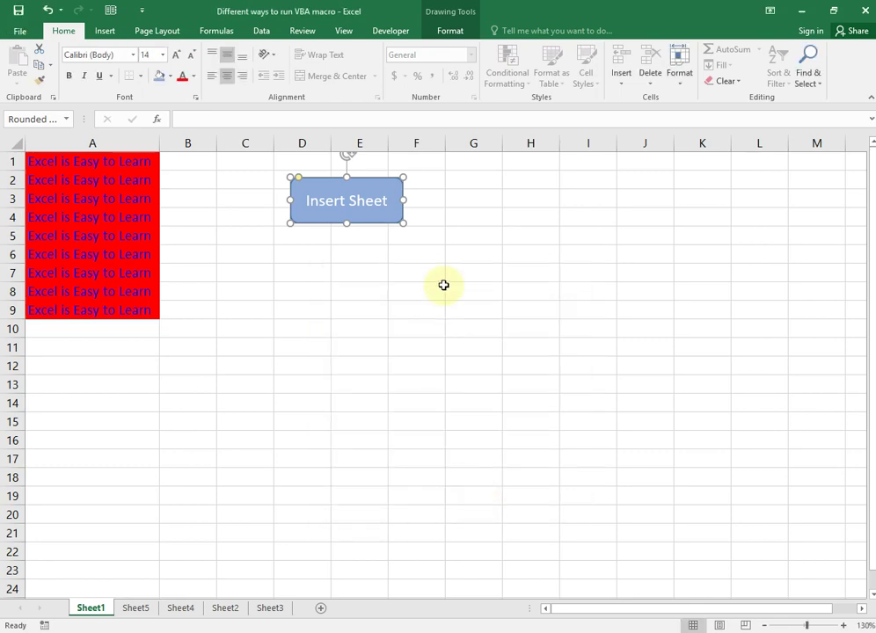
left_click(392, 290)
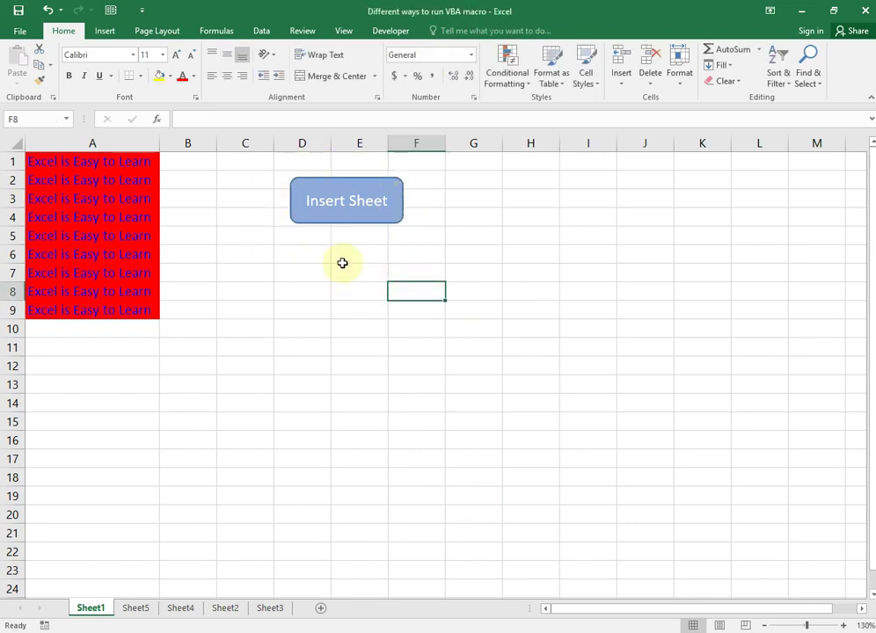
- Use the Insert Sheet shape button to create Sheet6, then go back to Sheet1
left_click(355, 206)
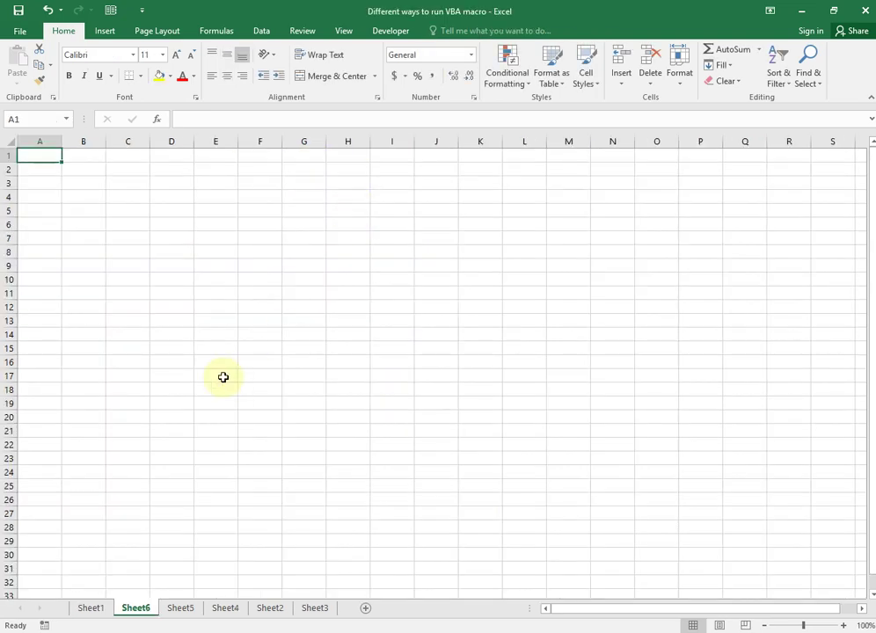
left_click(91, 608)
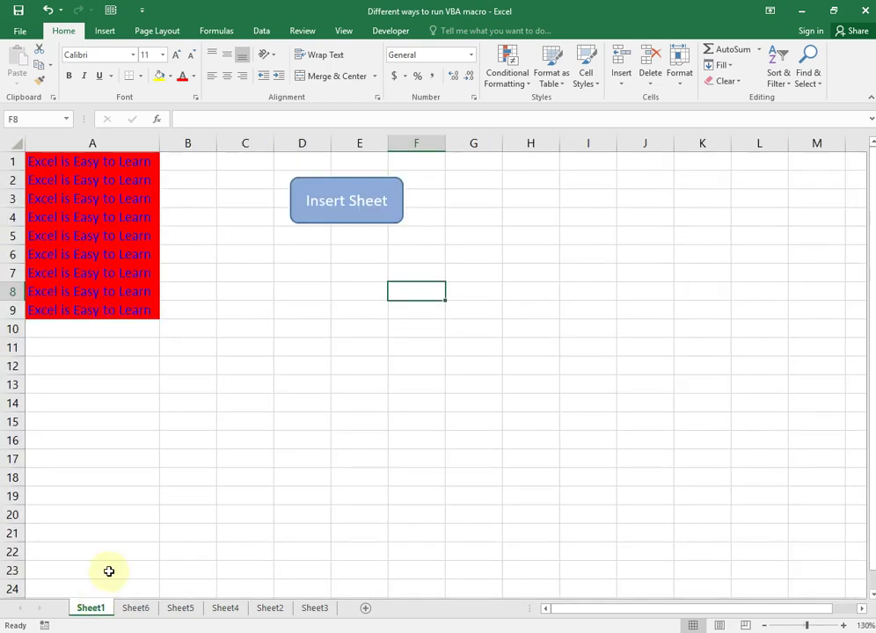
left_click(358, 324)
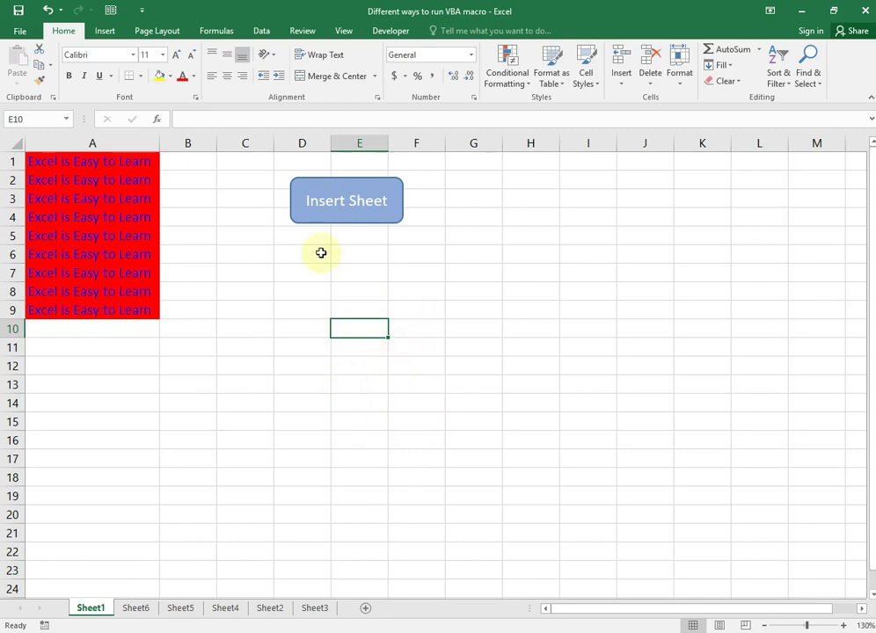
left_click_drag(306, 240, 508, 404)
left_click(395, 296)
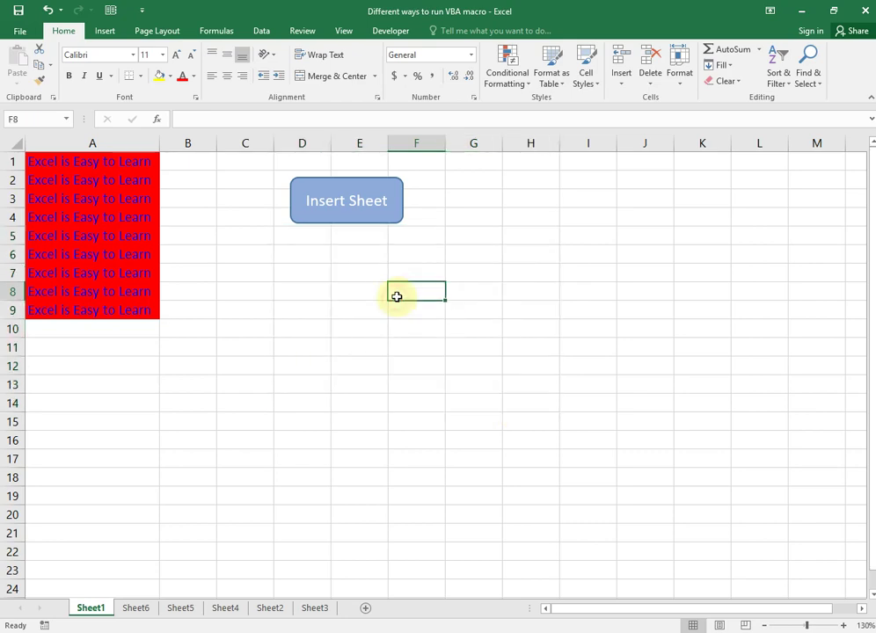
left_click(340, 326)
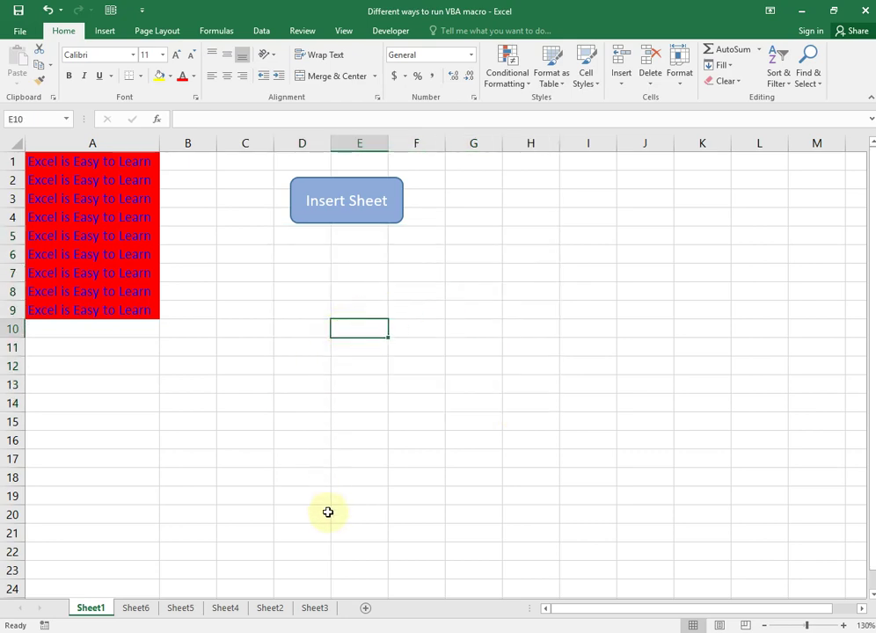
- Pick the Button (Form Control) tool from the Developer Insert controls list
left_click(390, 30)
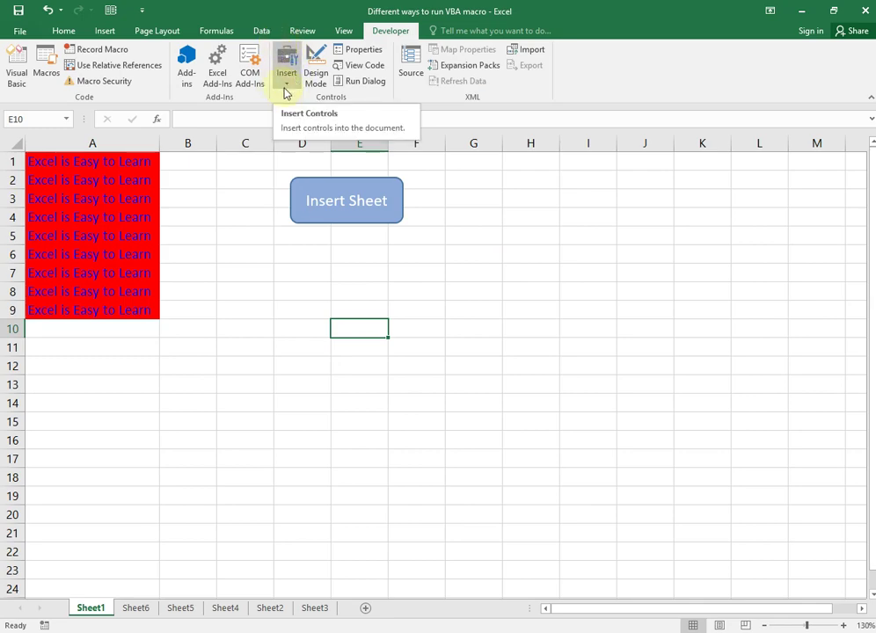
left_click(287, 89)
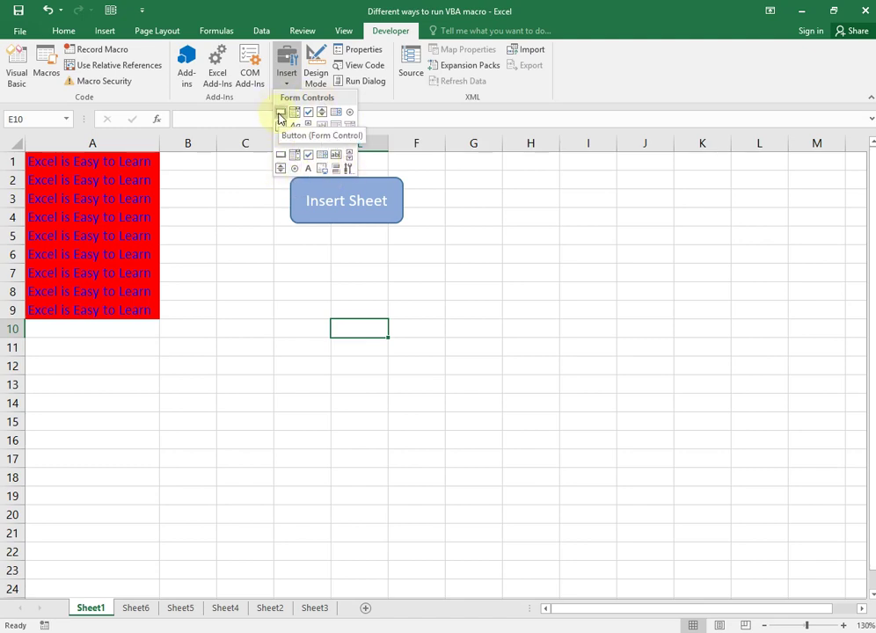
left_click(280, 116)
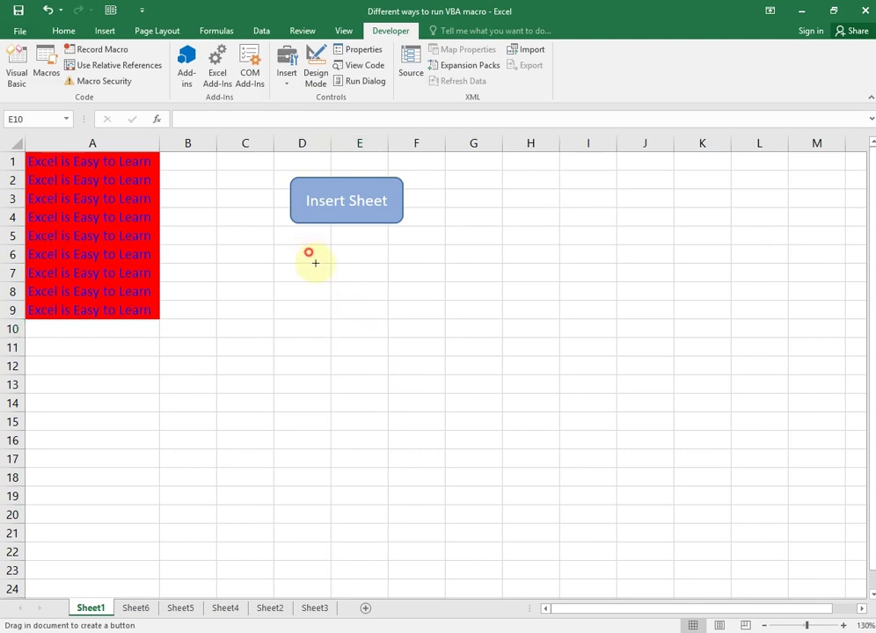
- Draw a form-control button below the blue shape and assign it the Insert_New_Sheet macro
left_click_drag(315, 262, 417, 306)
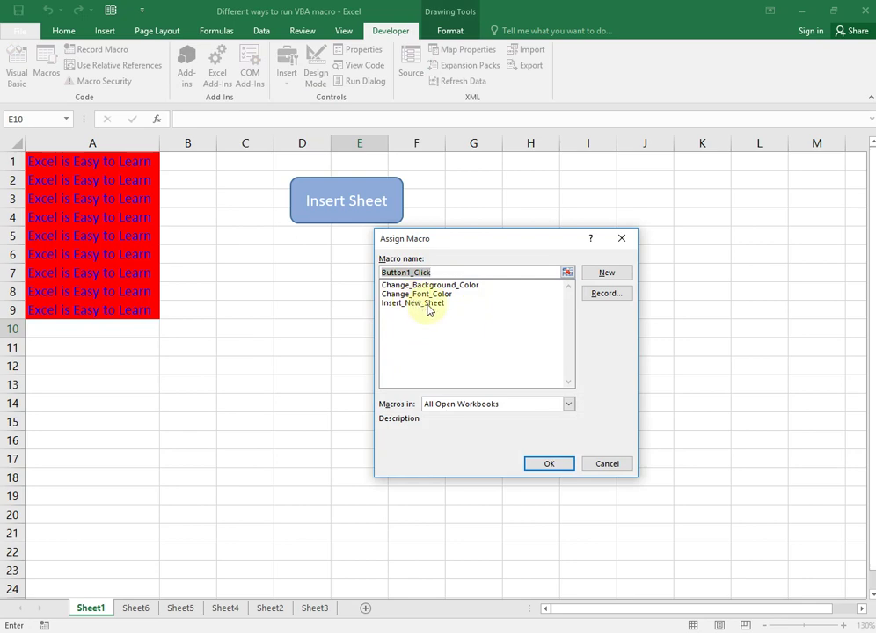
left_click(428, 305)
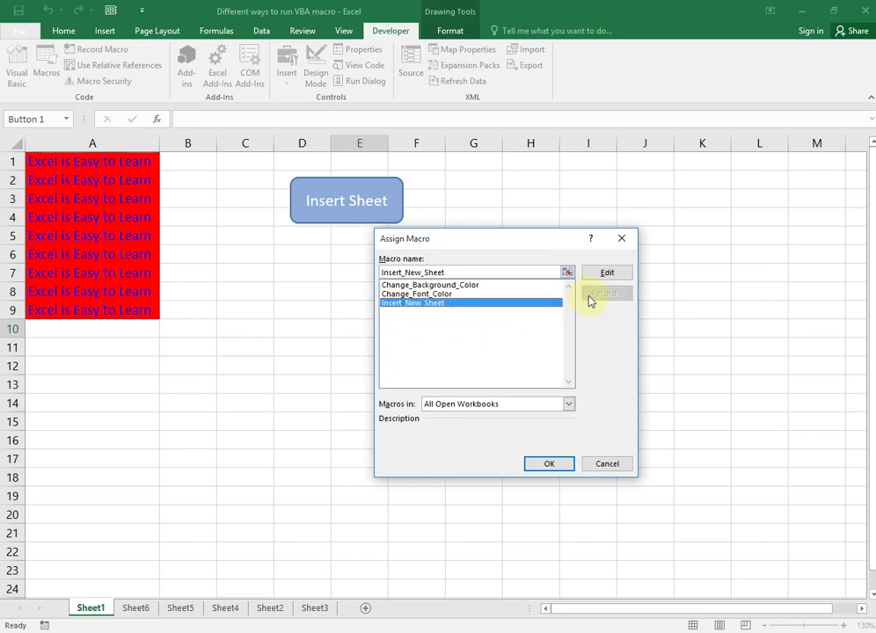
left_click(552, 463)
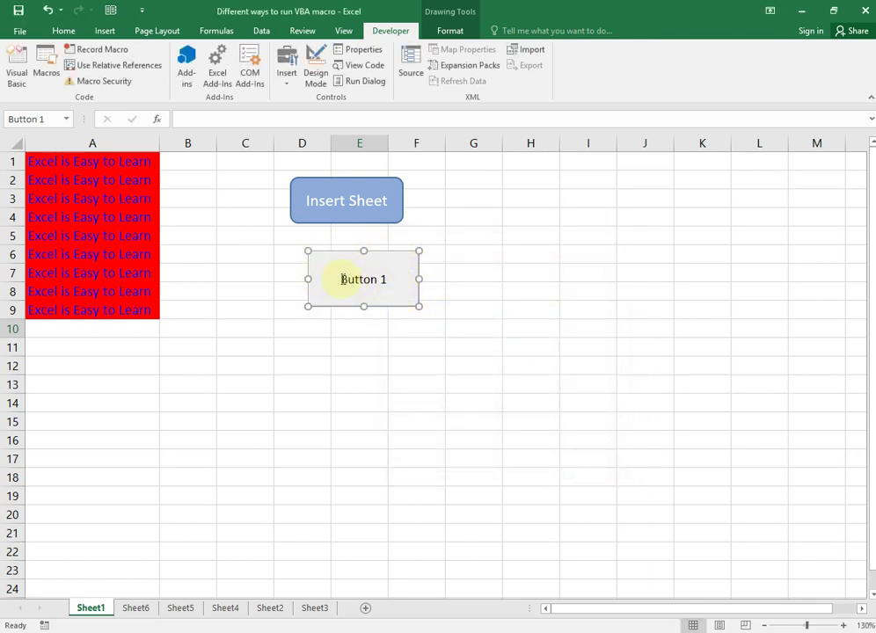
- Replace the button's 'Button 1' label with 'Insert Sheet'
left_click(342, 278)
key("ctrl+a")
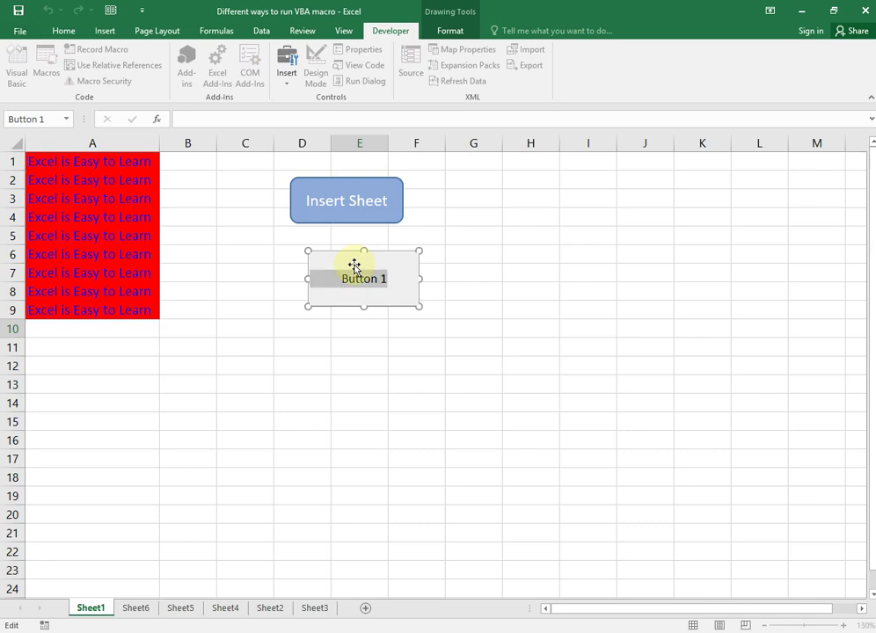
key("Delete")
type("Insert Sh")
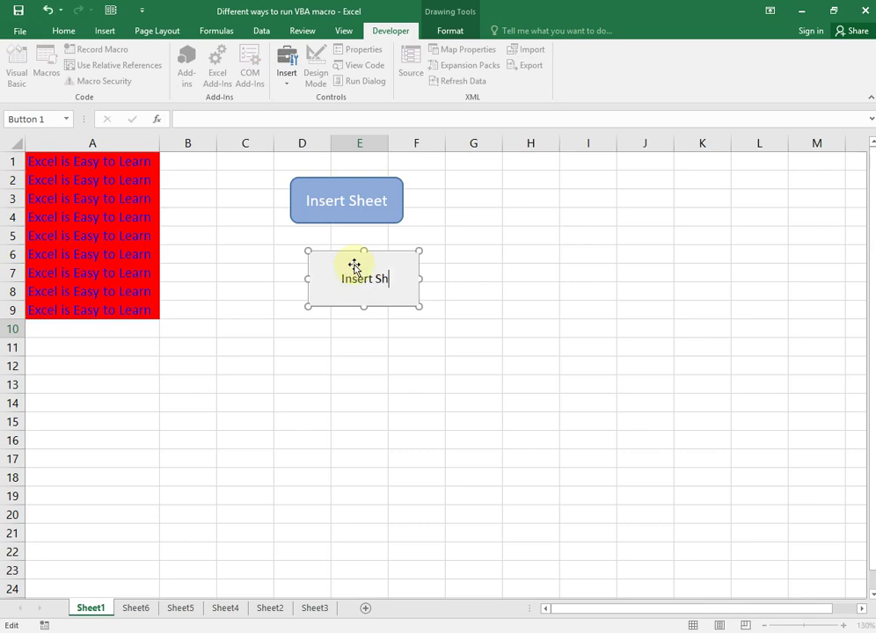
type("eet")
left_click(401, 381)
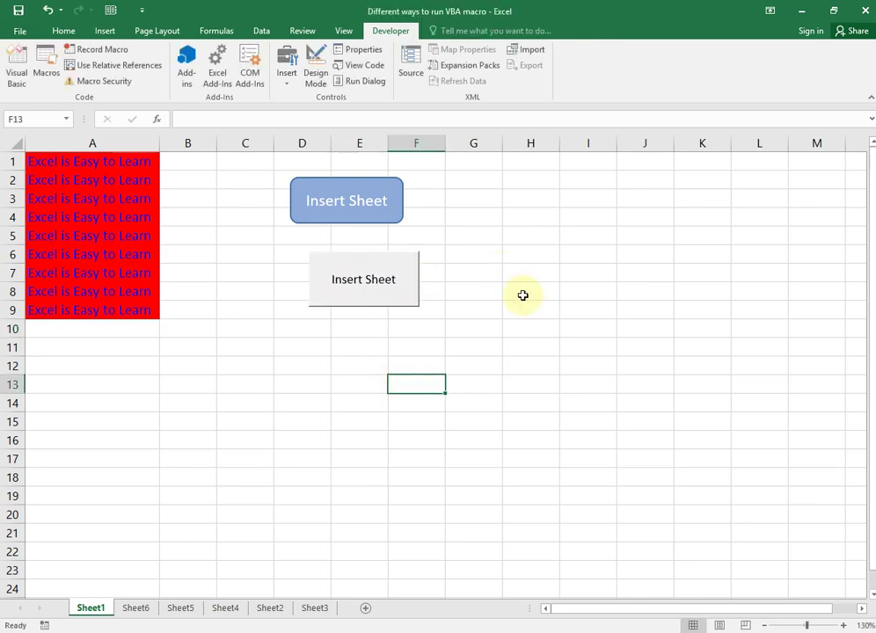
- Use the new Insert Sheet button to add Sheet7, then go back to Sheet1
left_click(378, 284)
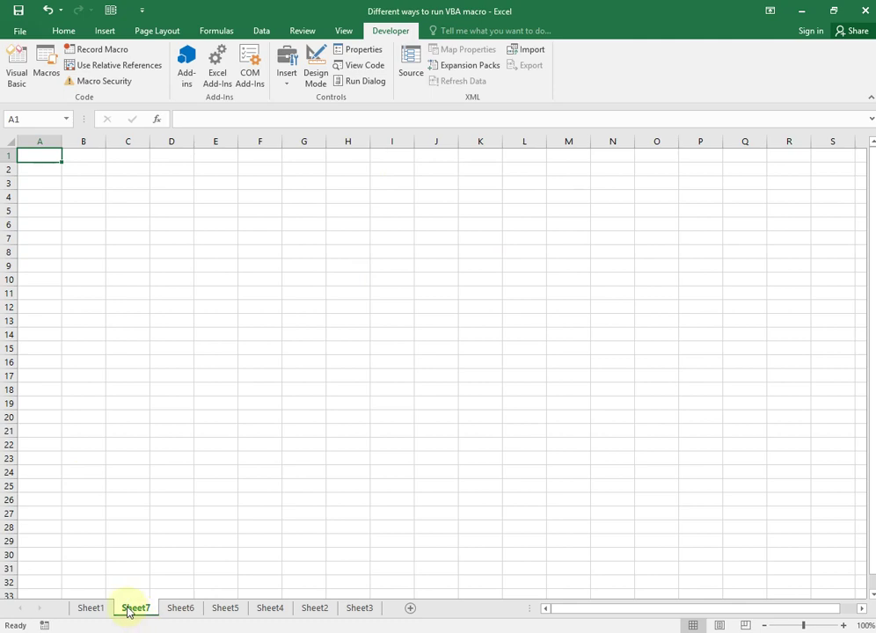
left_click(92, 609)
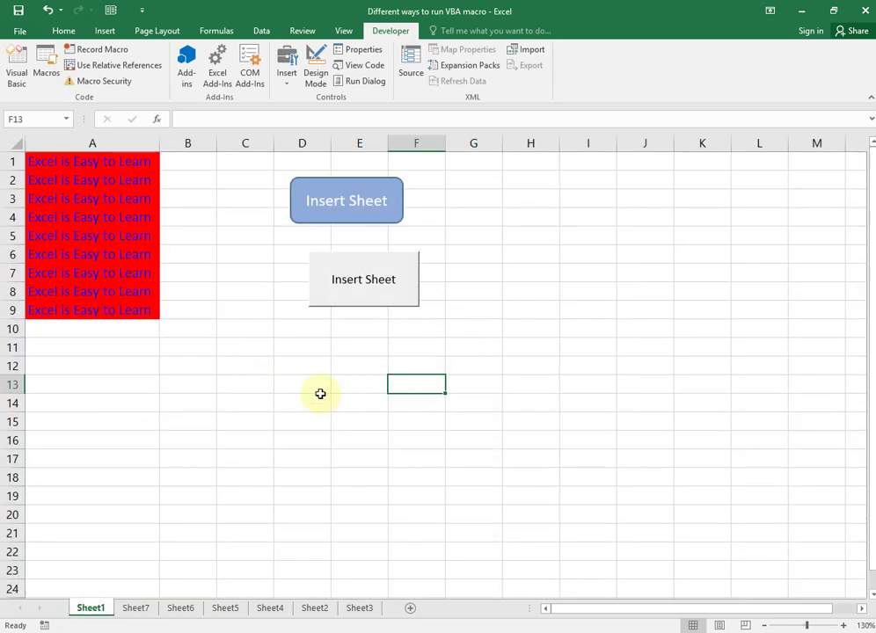
left_click(254, 350)
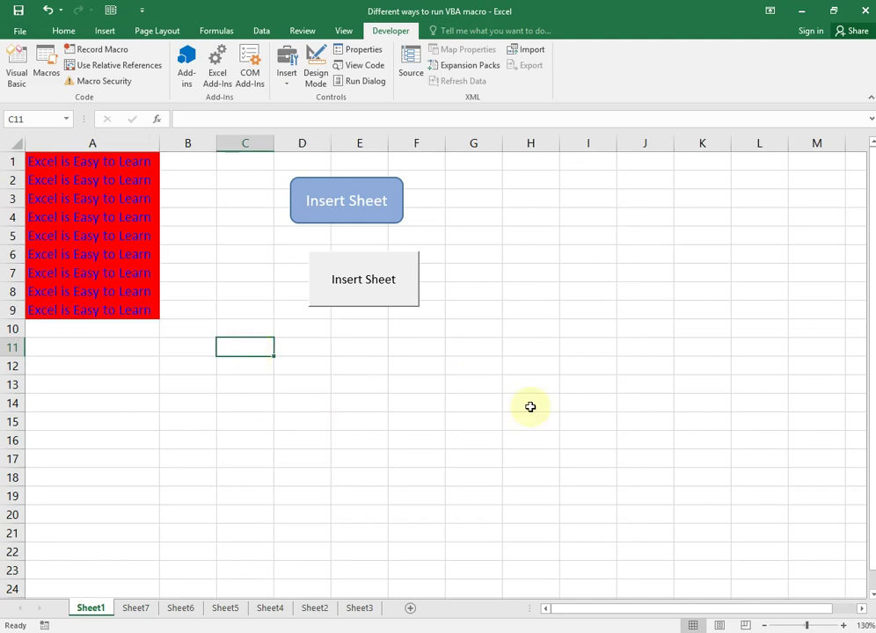
right_click(389, 29)
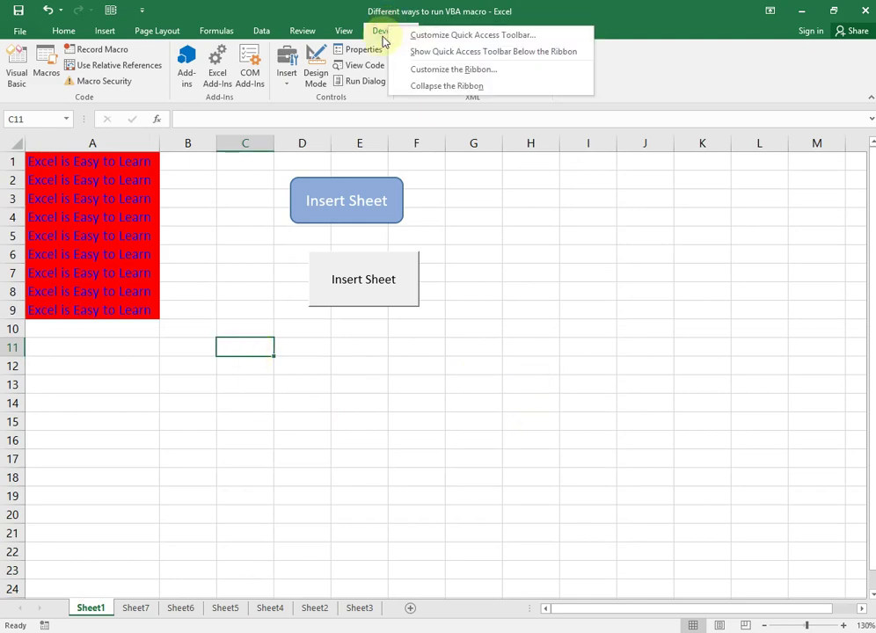
- Open the VBA editor and enlarge the Module1 code window and the Project pane
left_click(19, 75)
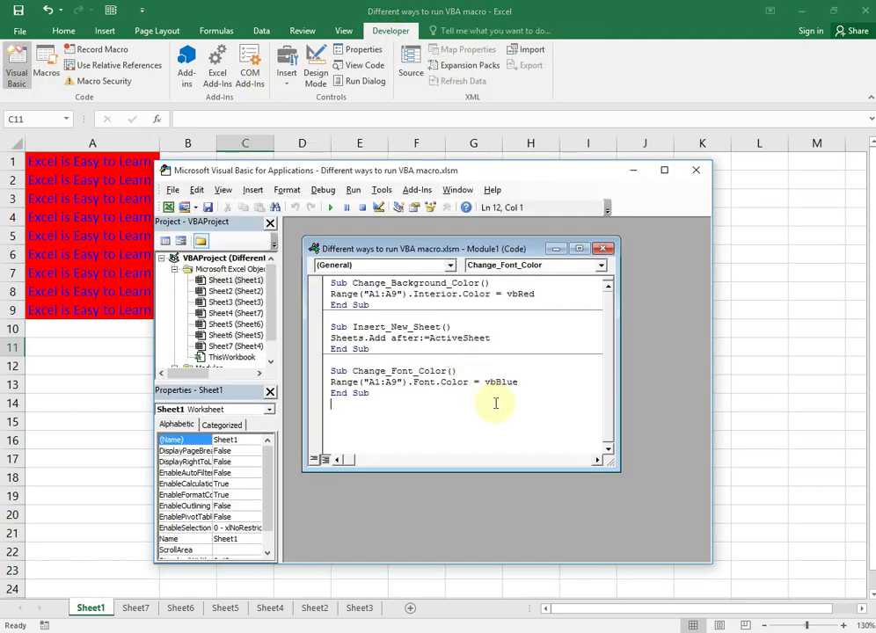
left_click(522, 416)
left_click_drag(618, 469, 696, 554)
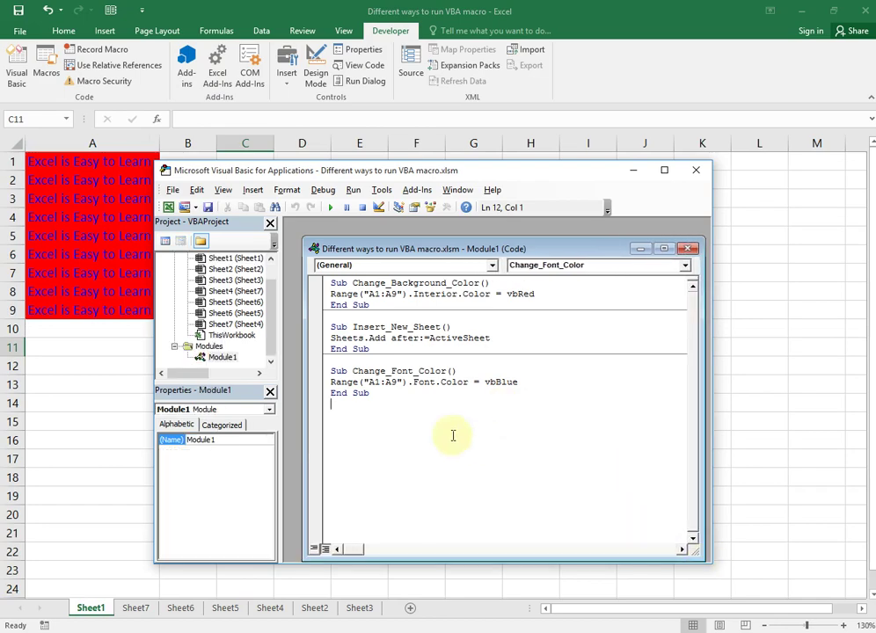
left_click_drag(299, 239, 281, 222)
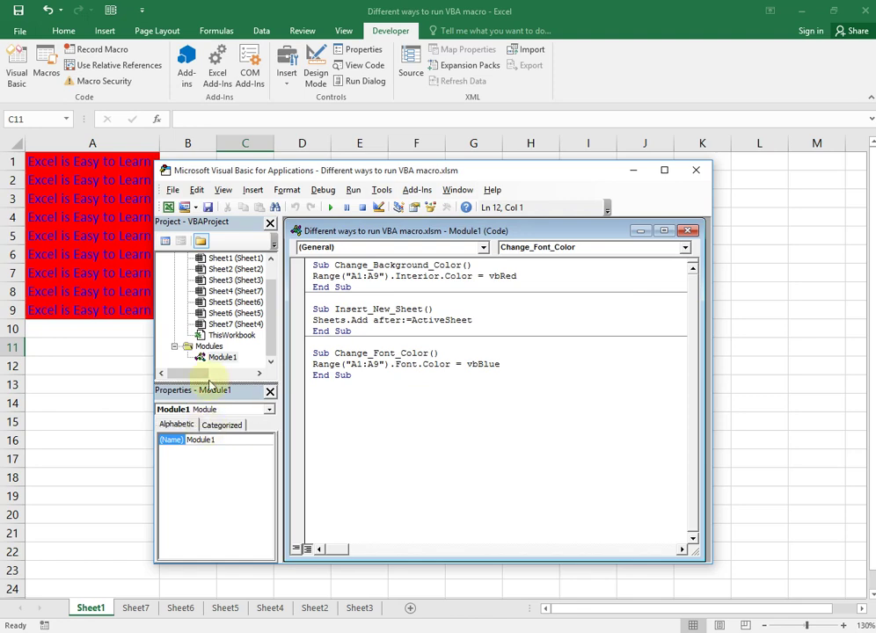
left_click_drag(207, 385, 207, 428)
- Look through the Module1 macro code, then return to the worksheet
left_click(222, 379)
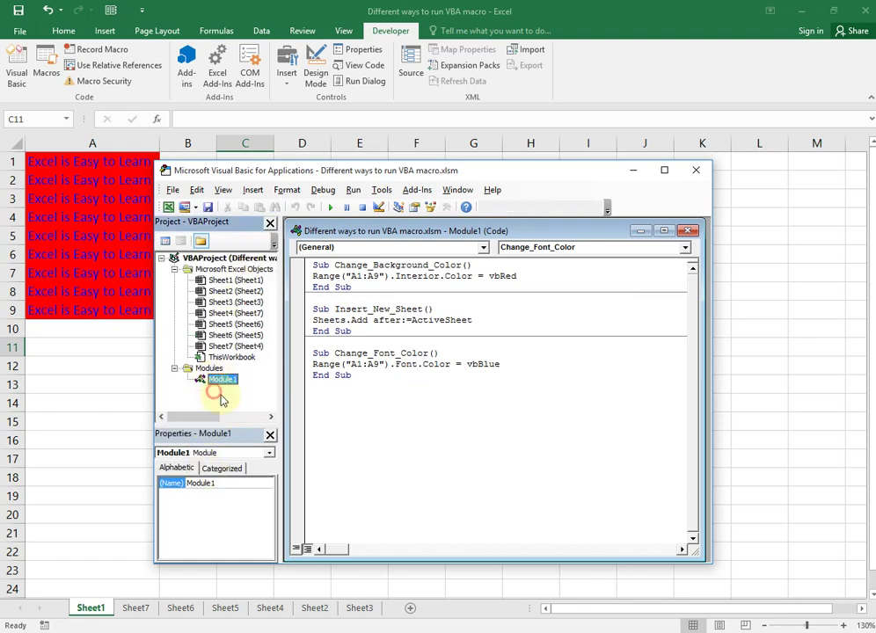
left_click(408, 456)
right_click(336, 275)
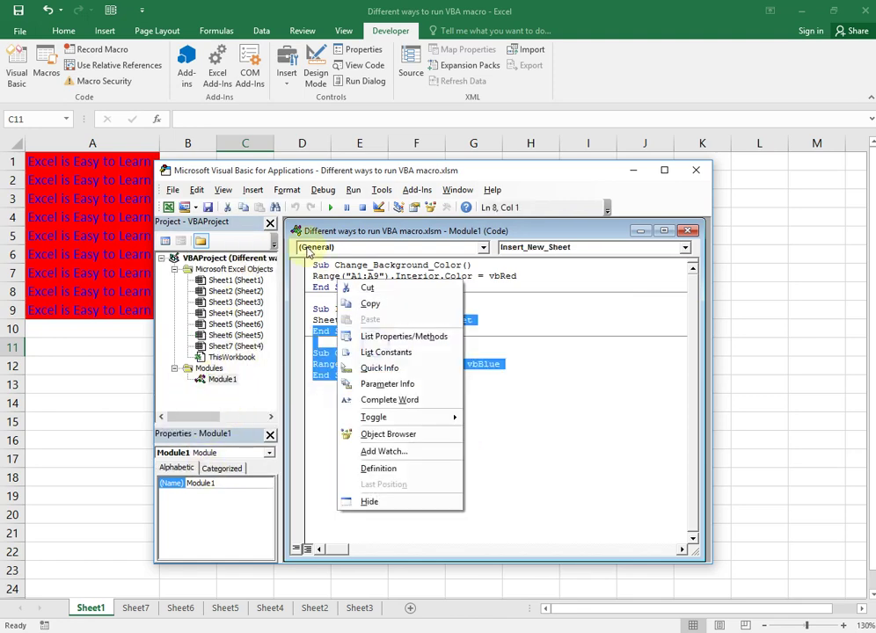
left_click(570, 461)
left_click(378, 309)
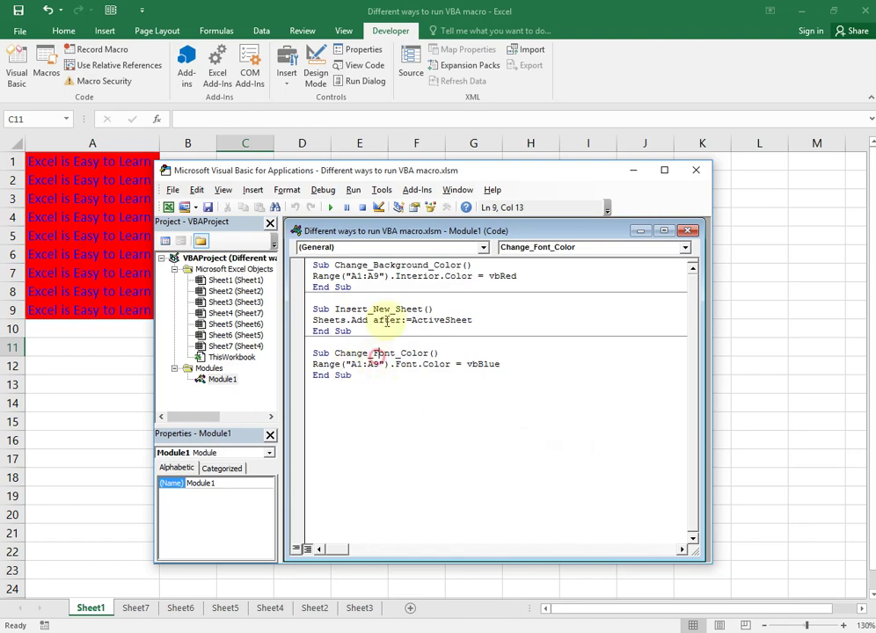
left_click(396, 276)
left_click(348, 406)
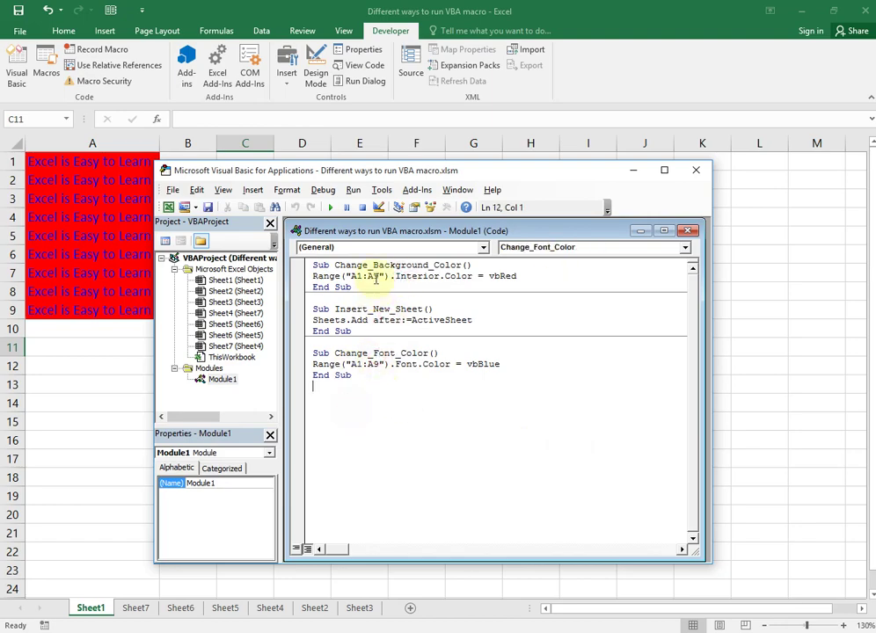
left_click(63, 243)
- Give A1:A10 Automatic font colour and No Fill, leaving A1 as the active cell
left_click_drag(41, 167, 97, 329)
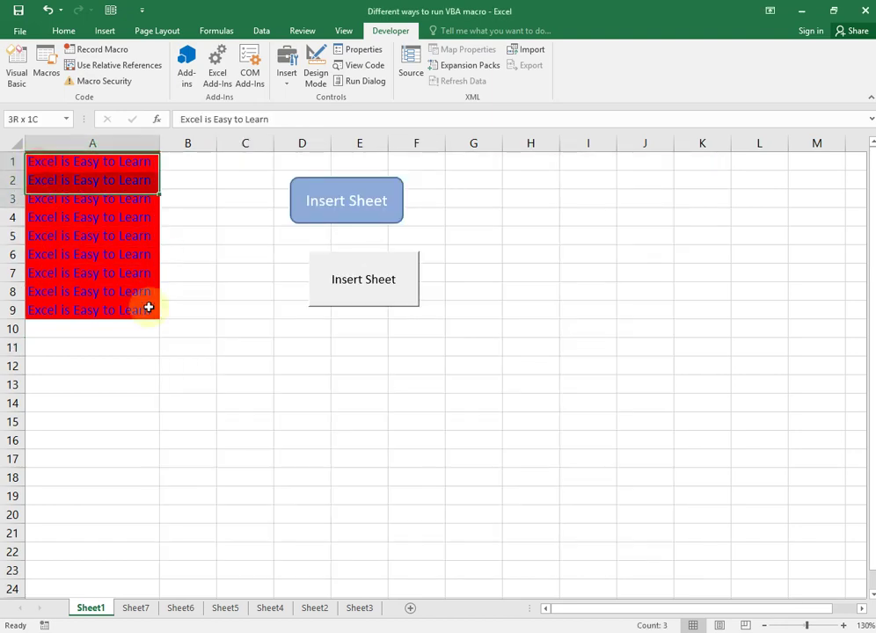
left_click(58, 30)
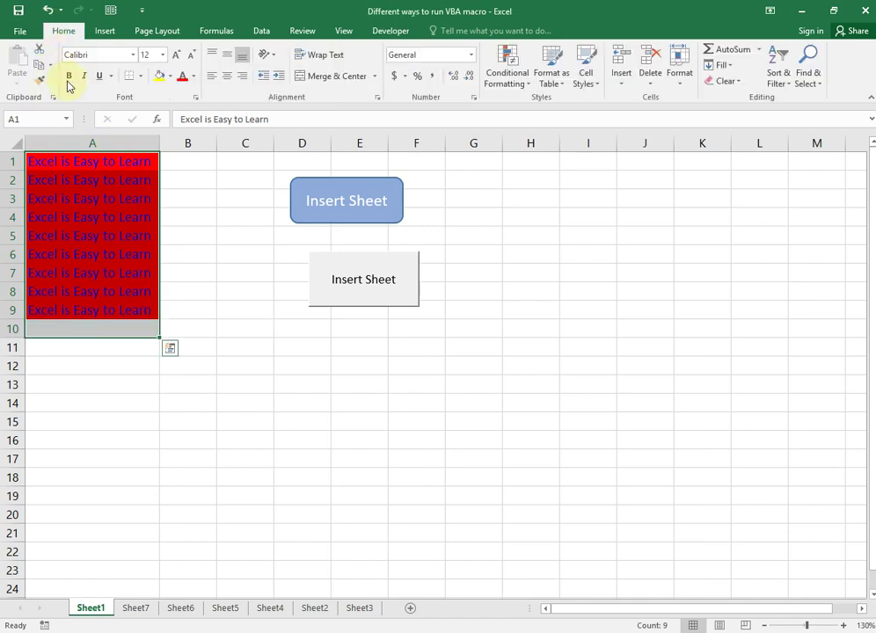
left_click(194, 76)
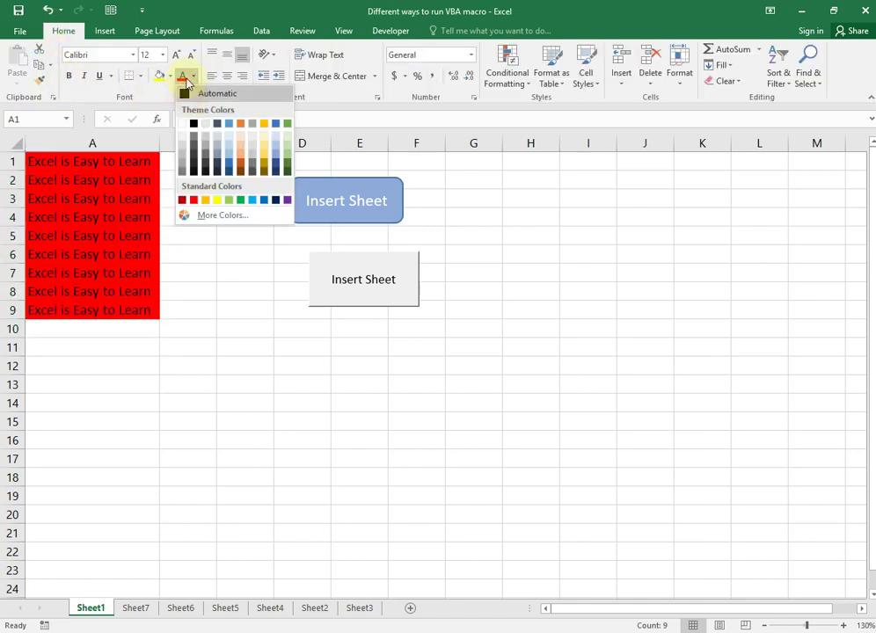
left_click(184, 92)
left_click(172, 75)
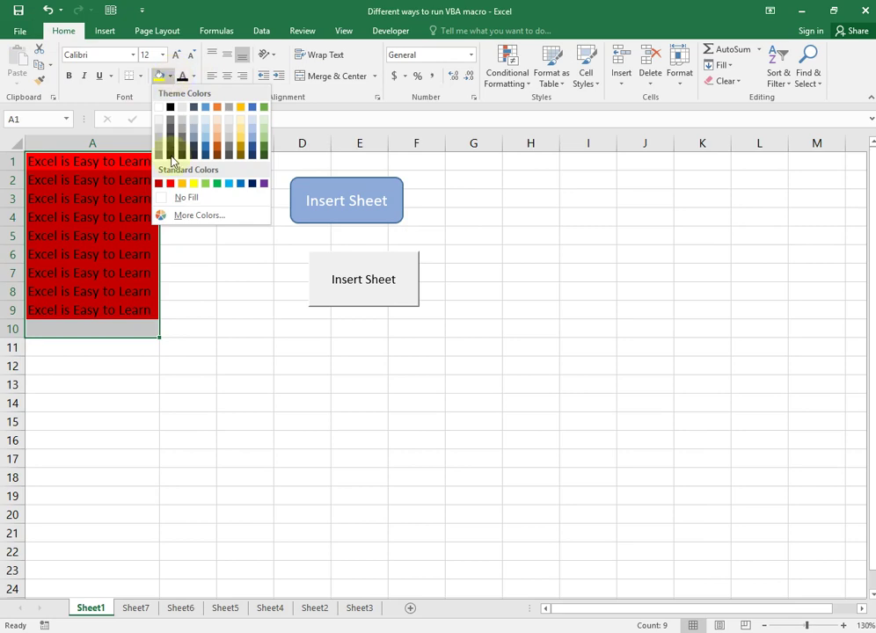
left_click(170, 183)
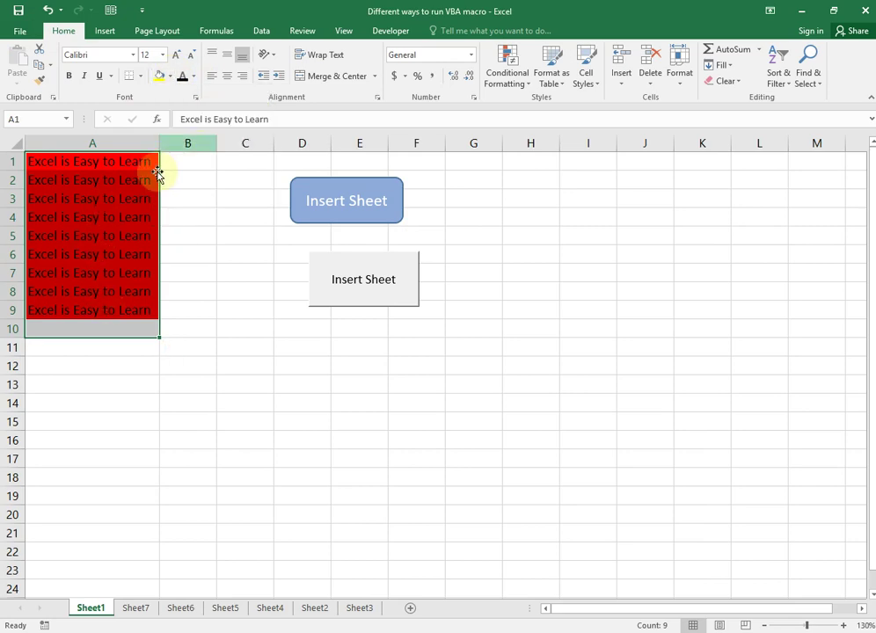
left_click(171, 76)
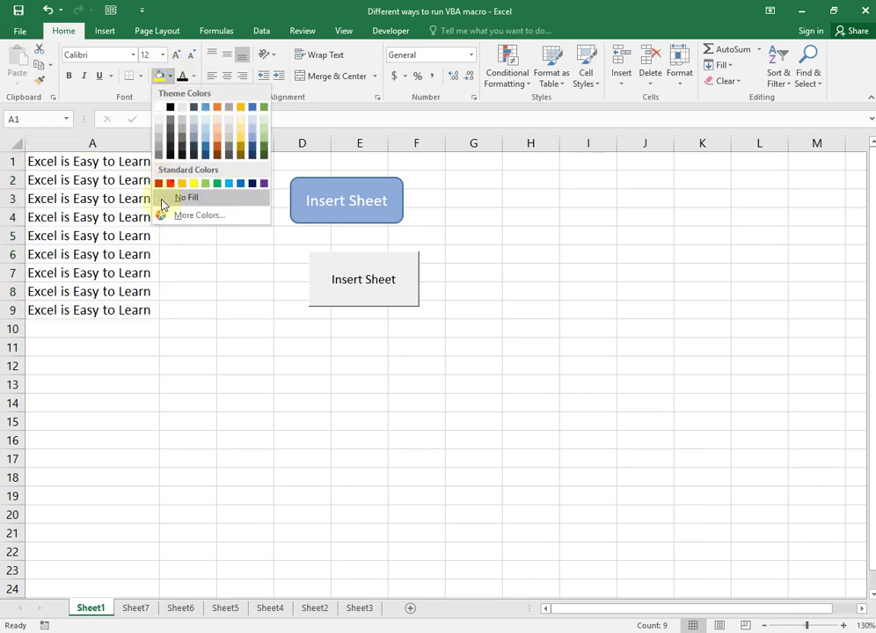
left_click(166, 197)
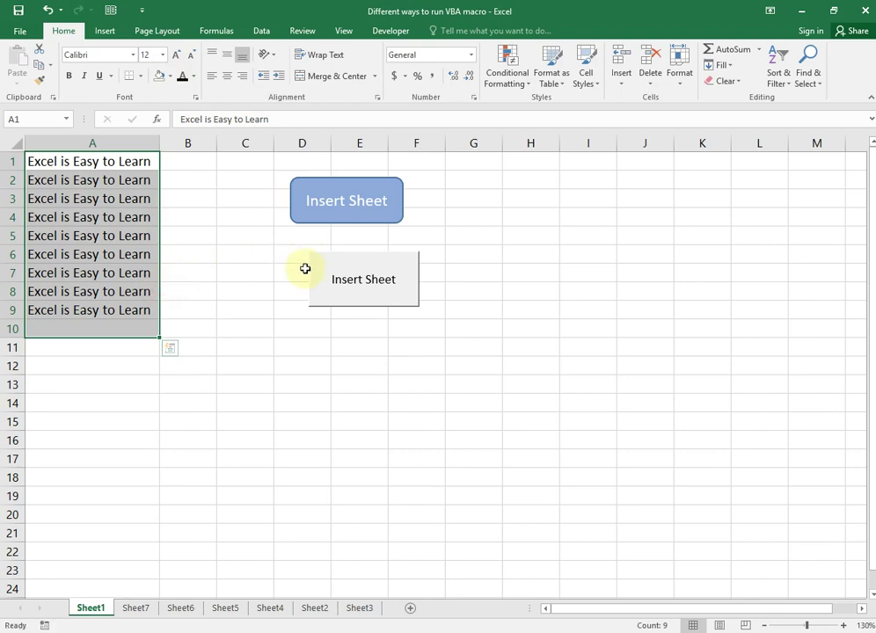
left_click(86, 183)
left_click(78, 162)
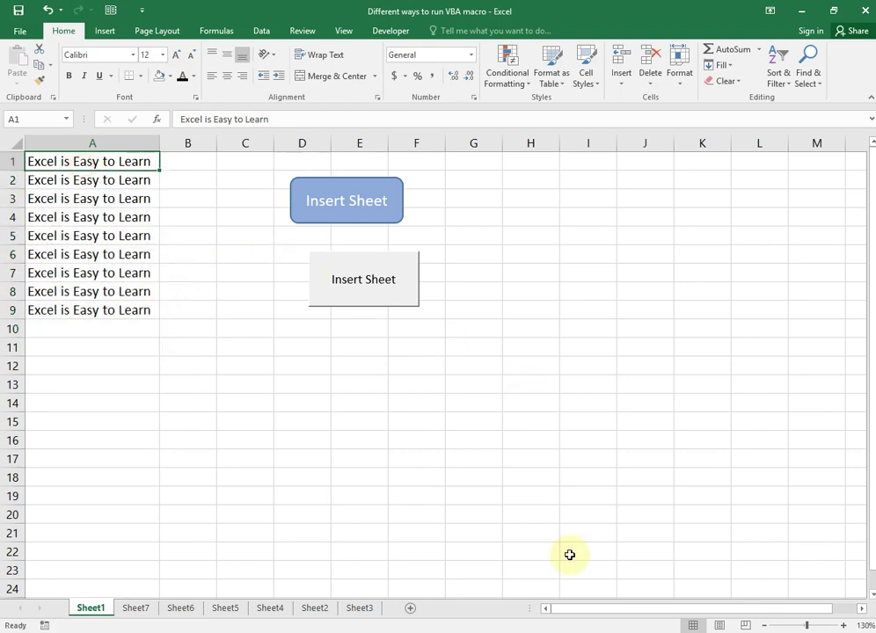
left_click(389, 32)
- Change vbRed to vbYellow in Change_Background_Color and step through it with F8
left_click(18, 78)
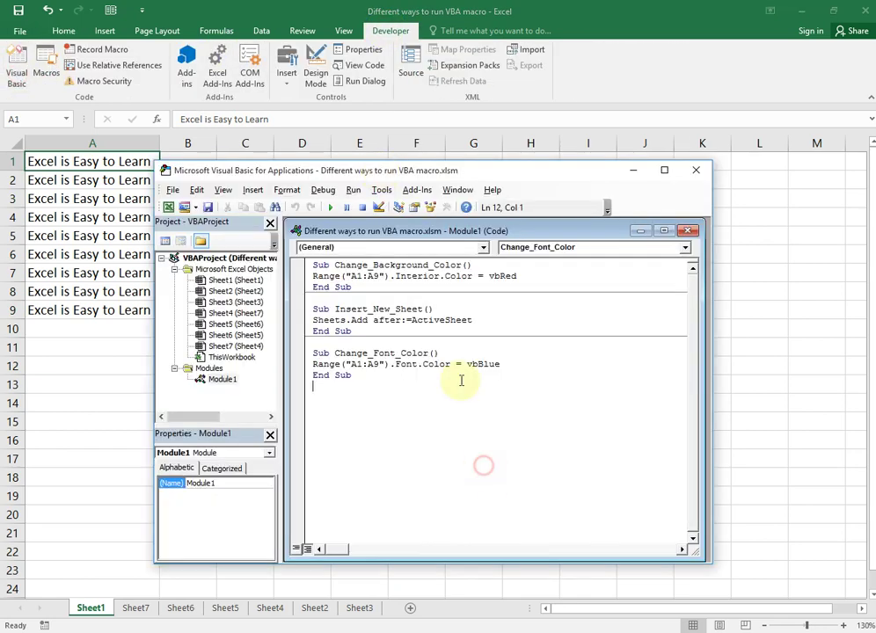
left_click(489, 275)
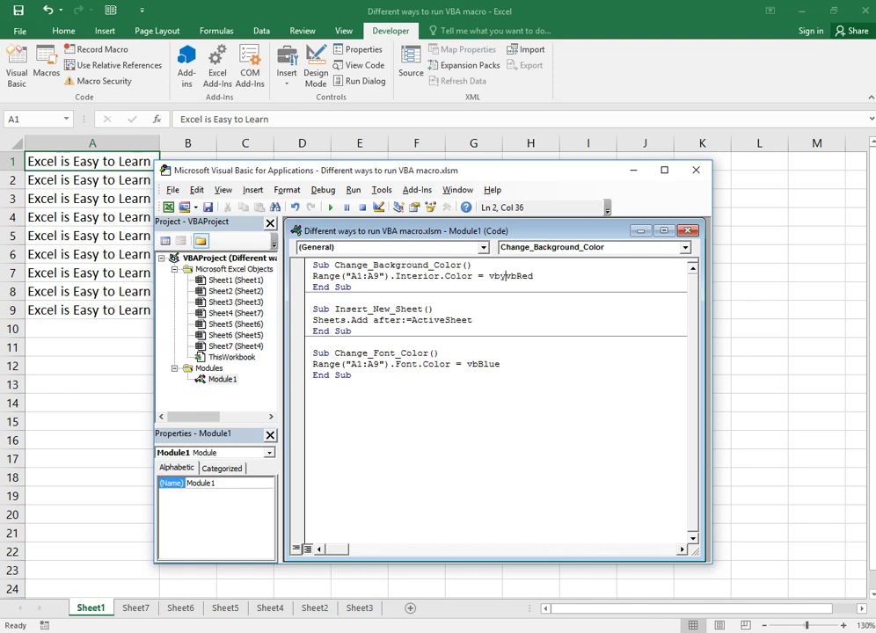
type("ellow")
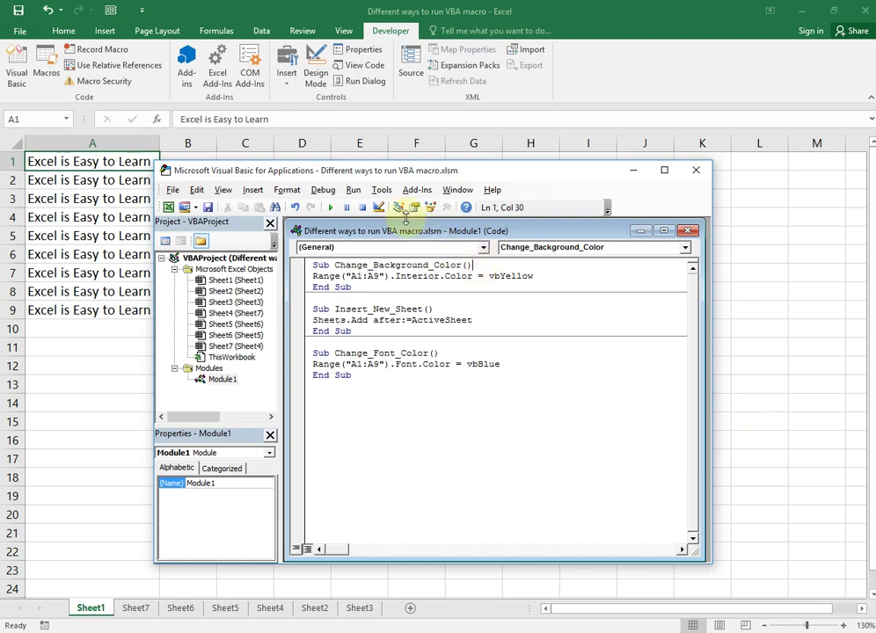
key("F8")
key("F8")
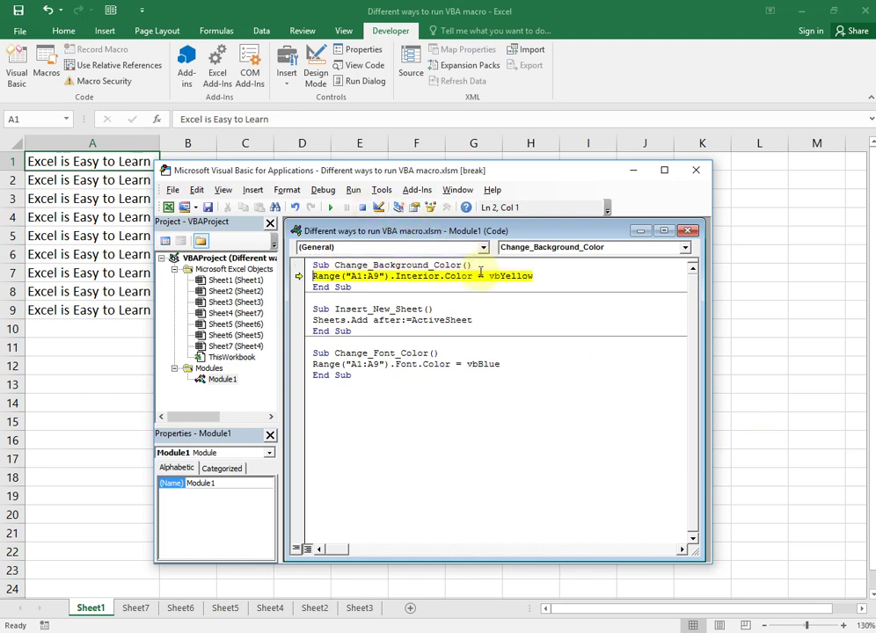
key("F8")
key("F8")
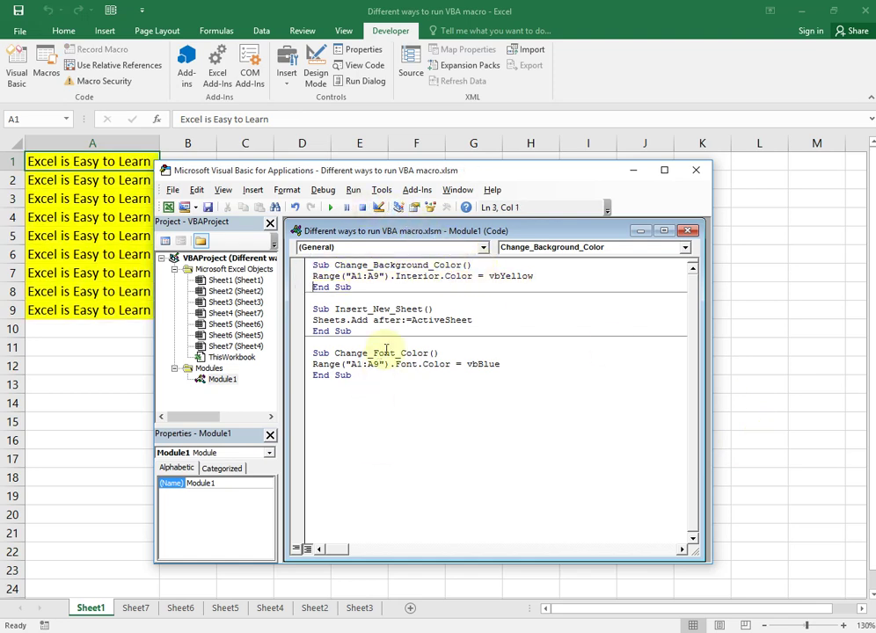
- Move between the Insert_New_Sheet, Change_Font_Color and Change_Background_Color macro headers
left_click(362, 332)
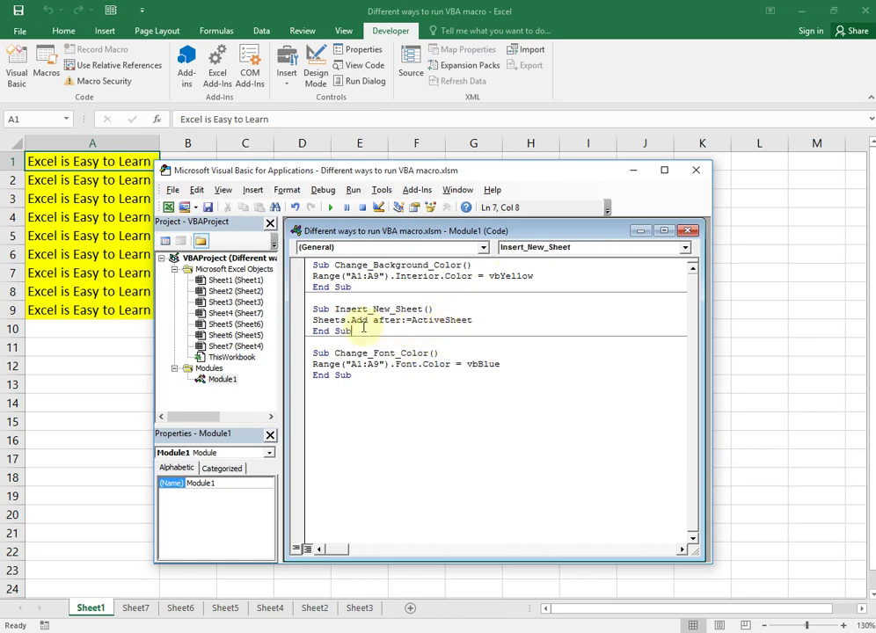
left_click(448, 309)
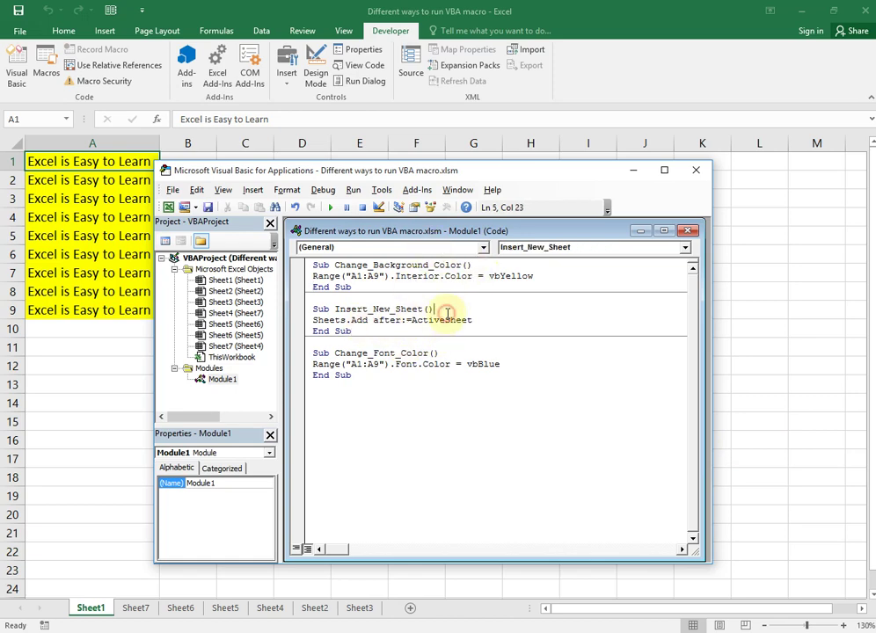
left_click(445, 353)
left_click(450, 308)
left_click(479, 266)
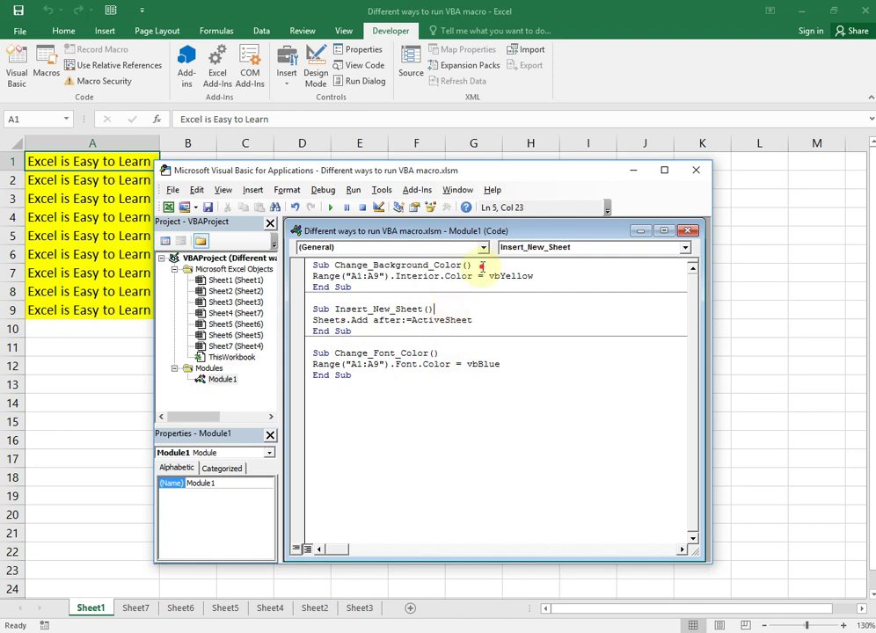
left_click(452, 310)
left_click(449, 352)
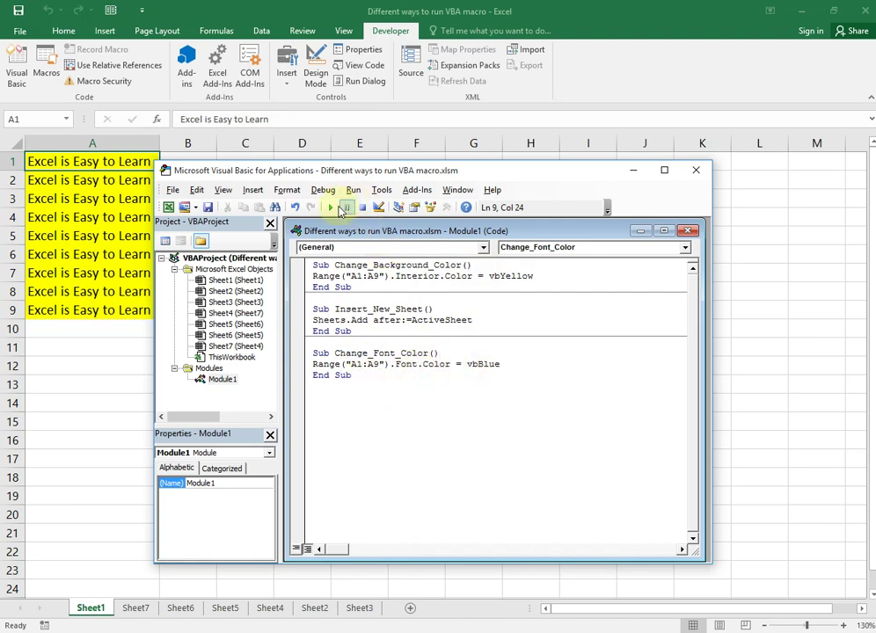
- Return to Sheet1 and select A1:A9 to check their yellow fill
left_click(58, 180)
left_click_drag(54, 167, 90, 310)
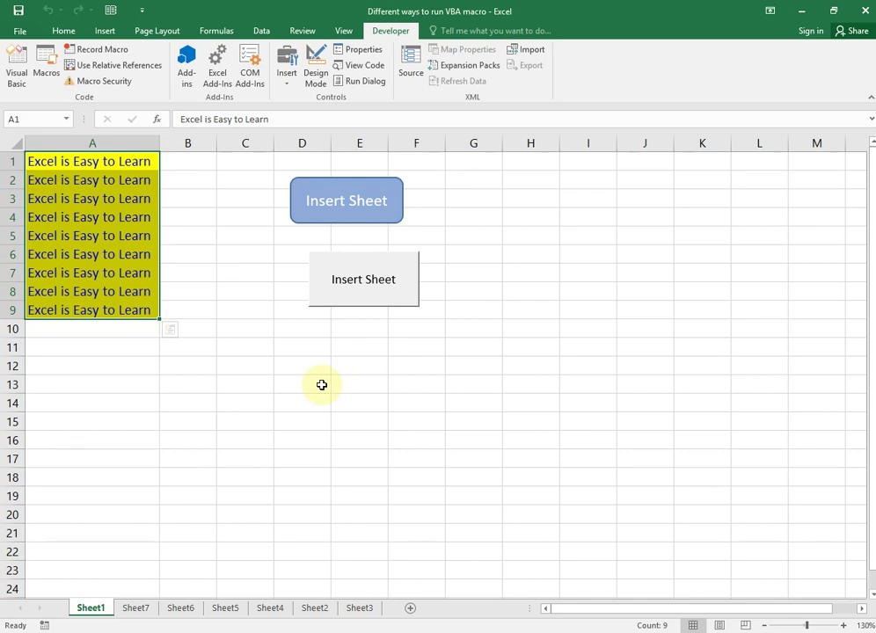
left_click(98, 213)
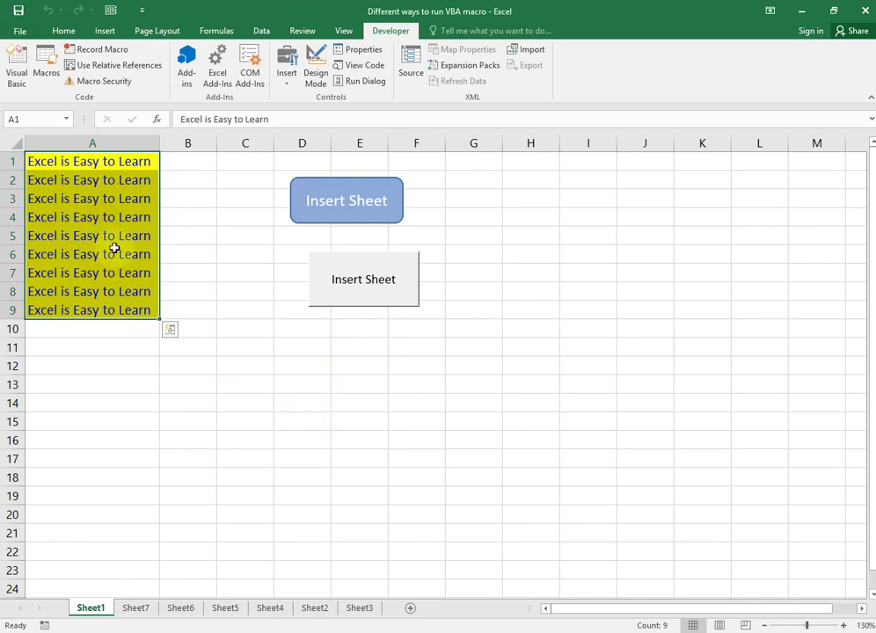